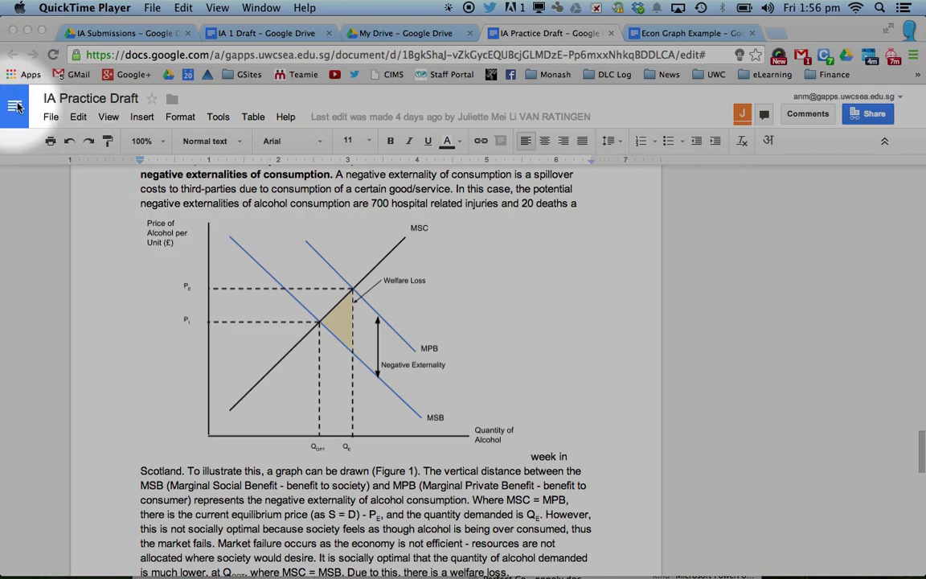
# Examine the alcohol externality graph and surrounding text in the practice draft, along with the kinds of objects that can be inserted.
pyautogui.scroll(1, 319, 364)
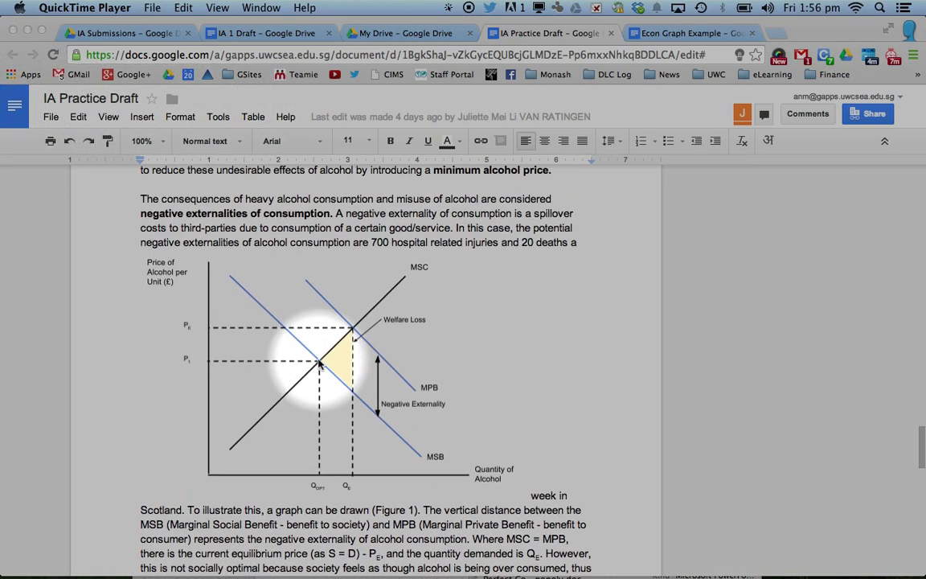
pyautogui.scroll(-15, 318, 365)
pyautogui.scroll(3, 318, 365)
pyautogui.scroll(-8, 318, 364)
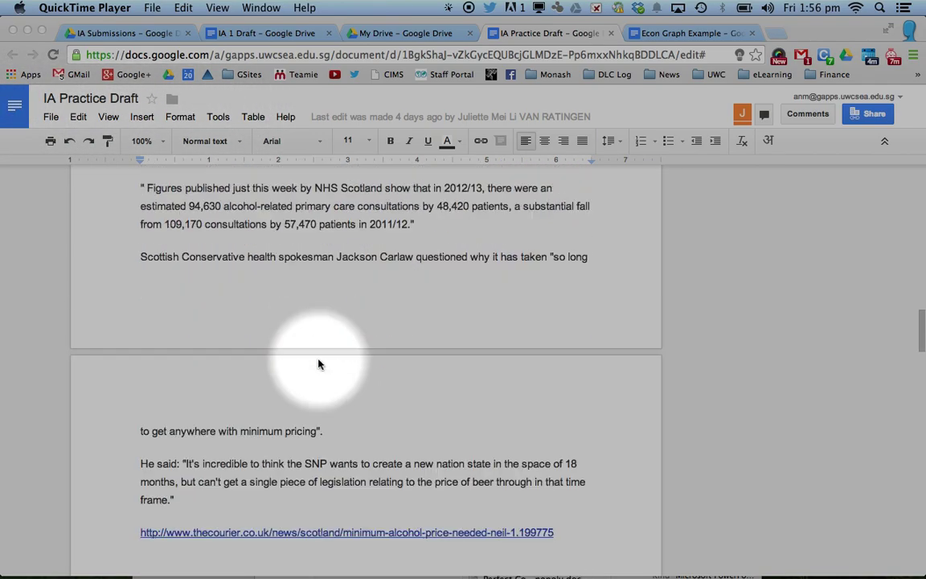
pyautogui.scroll(20, 318, 364)
pyautogui.scroll(-13, 318, 364)
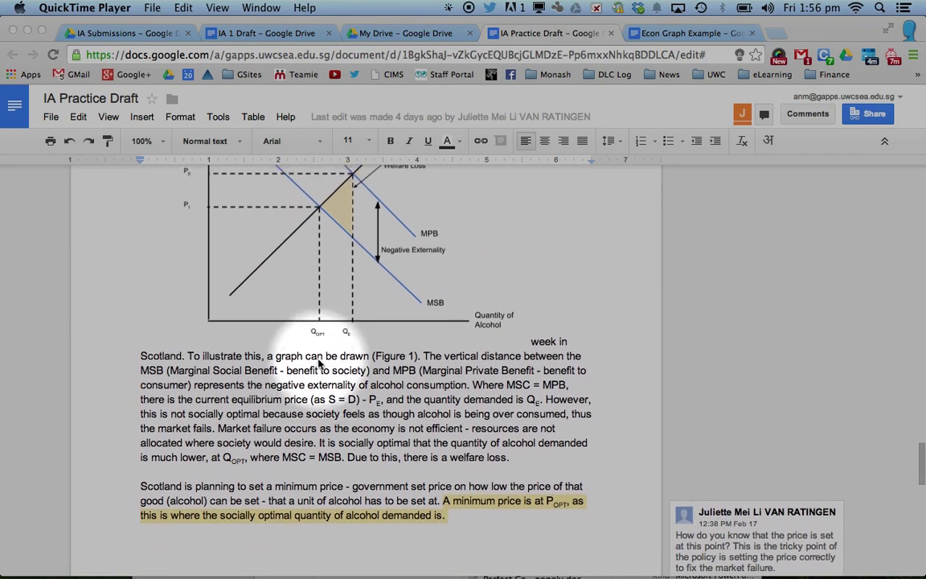
pyautogui.scroll(3, 319, 364)
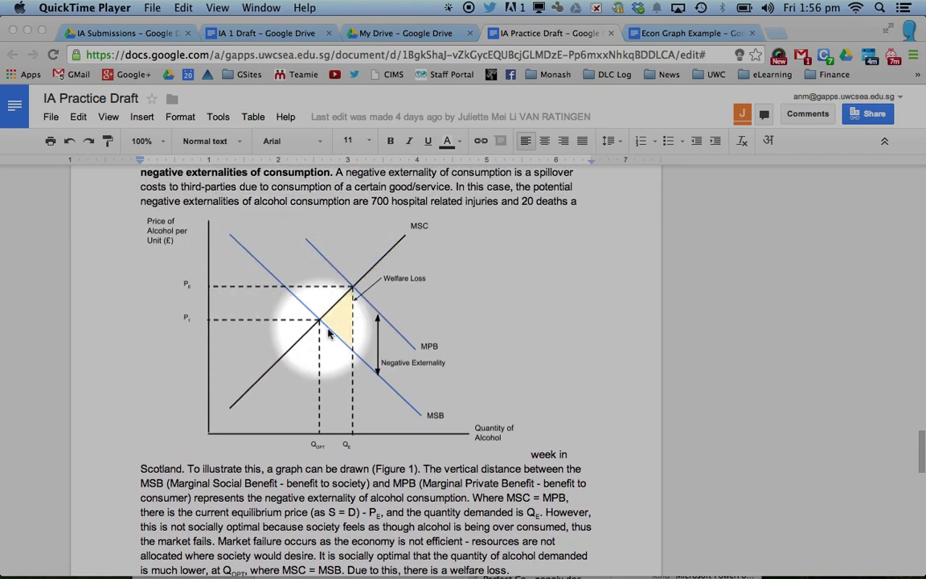
pyautogui.click(143, 119)
pyautogui.click(143, 118)
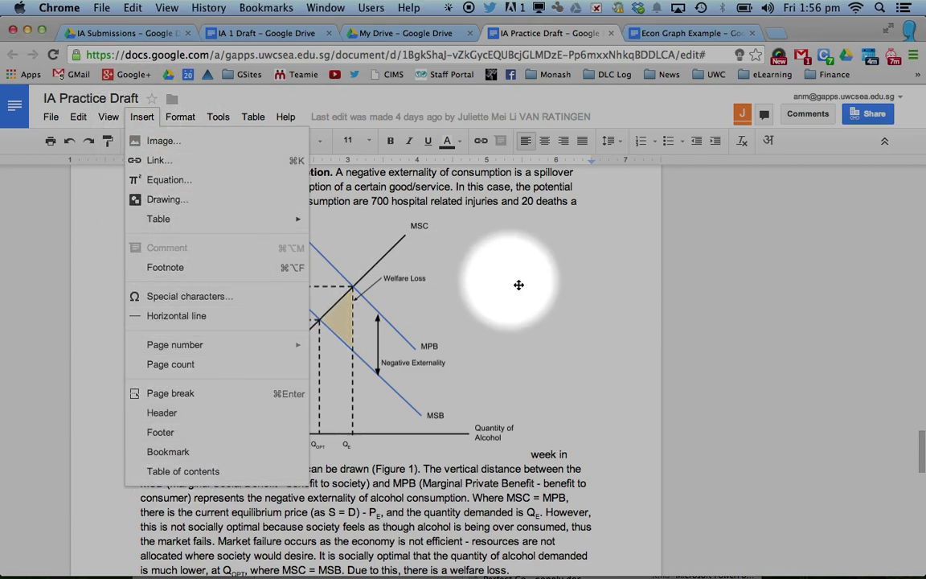
# Open the alcohol graph's drawing, inspect its price label, dashed price line and welfare loss triangle, and close it.
pyautogui.click(421, 311)
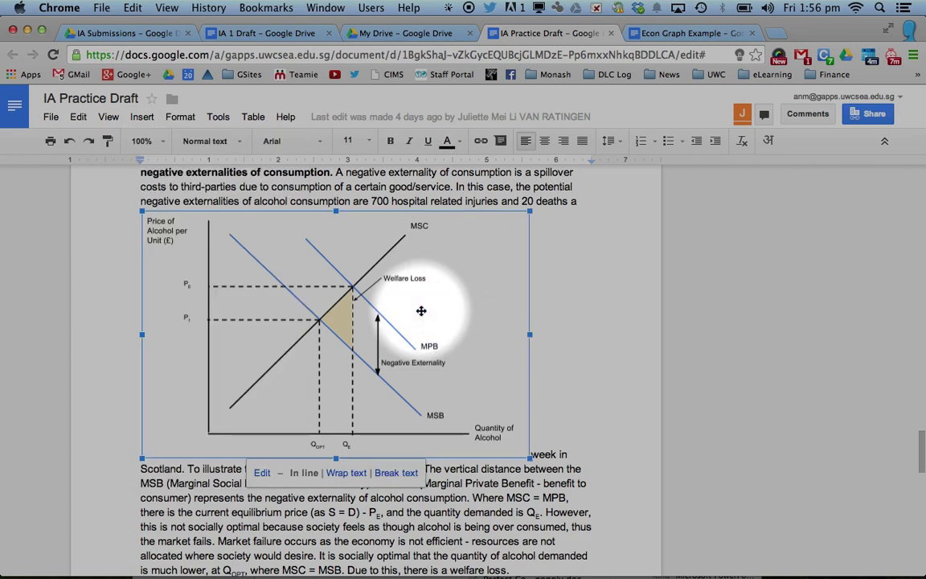
pyautogui.doubleClick(352, 321)
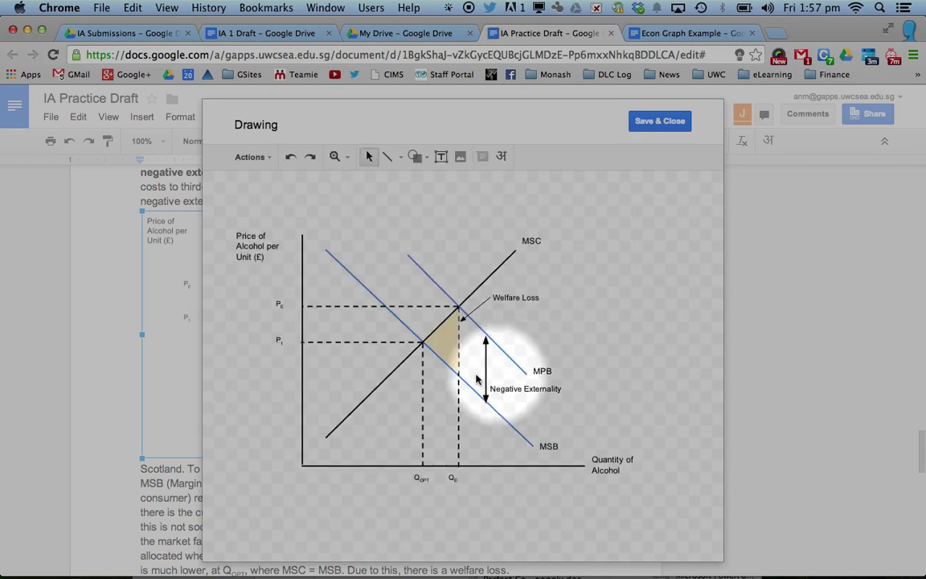
pyautogui.click(249, 248)
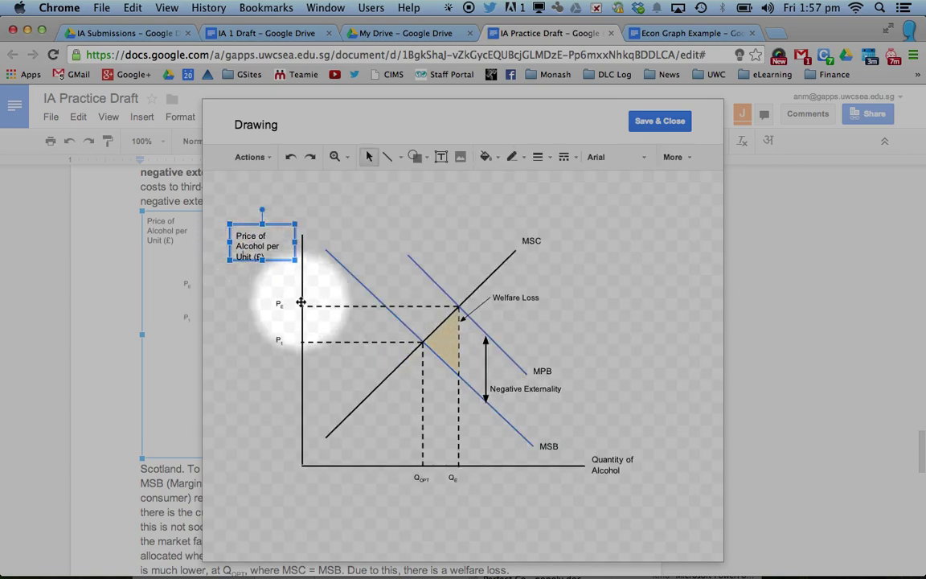
pyautogui.click(347, 306)
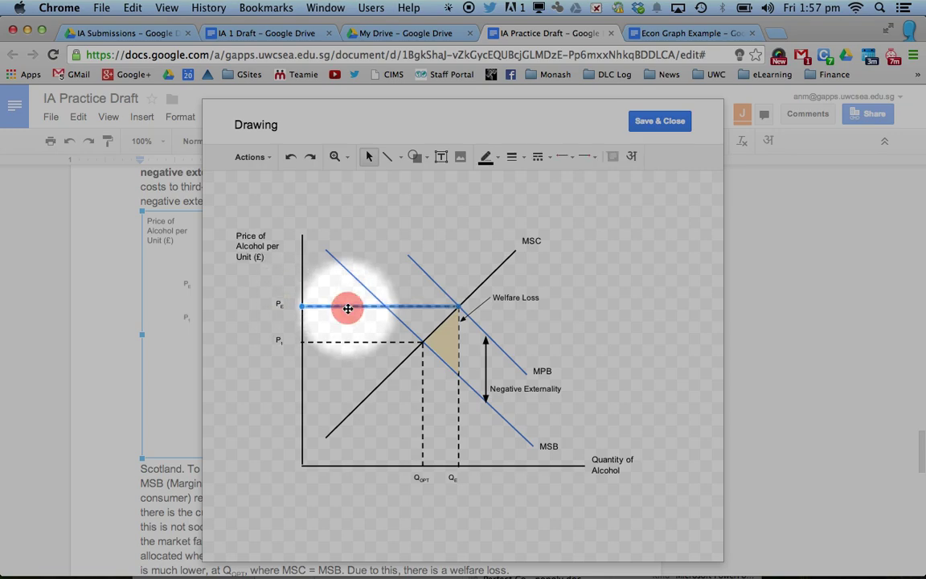
pyautogui.click(410, 330)
pyautogui.click(441, 335)
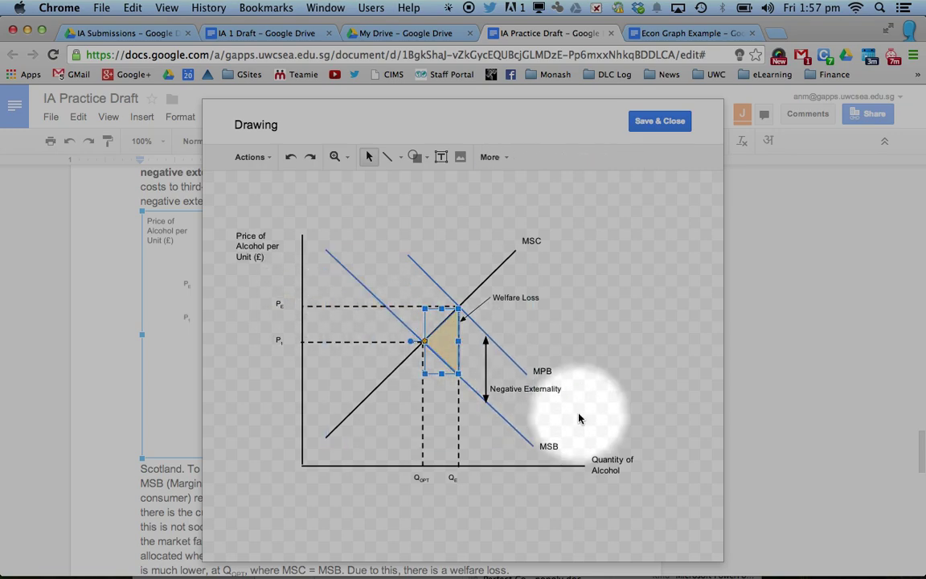
pyautogui.click(616, 416)
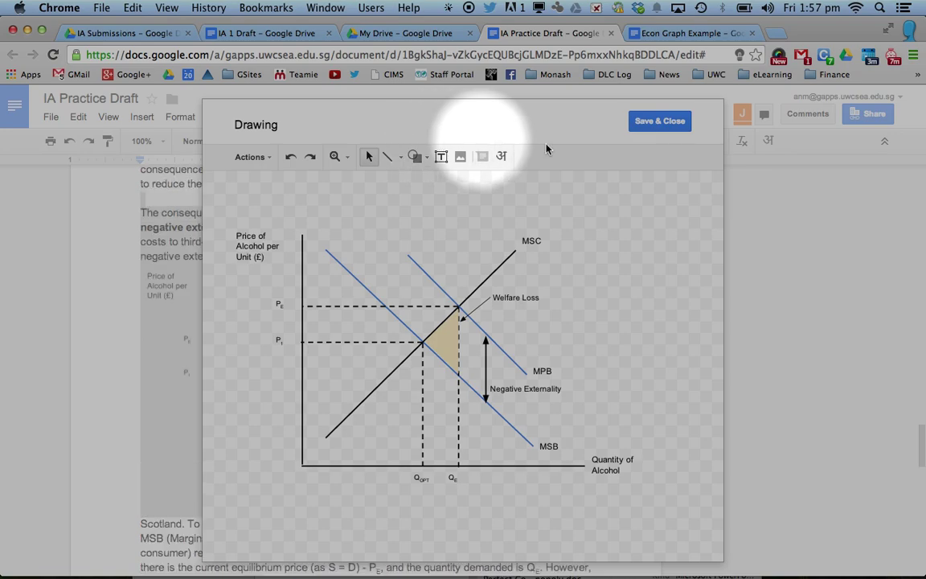
pyautogui.scroll(15, 656, 139)
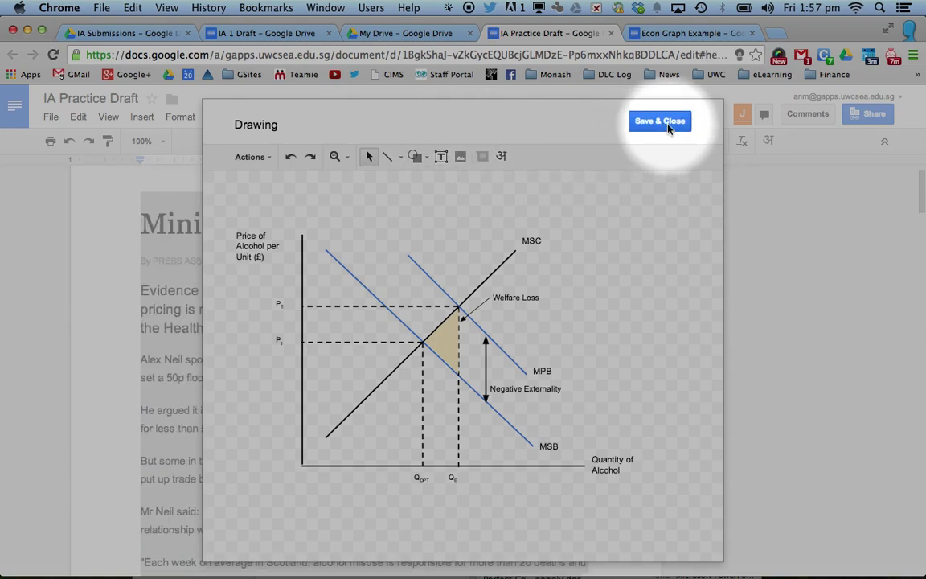
pyautogui.click(660, 121)
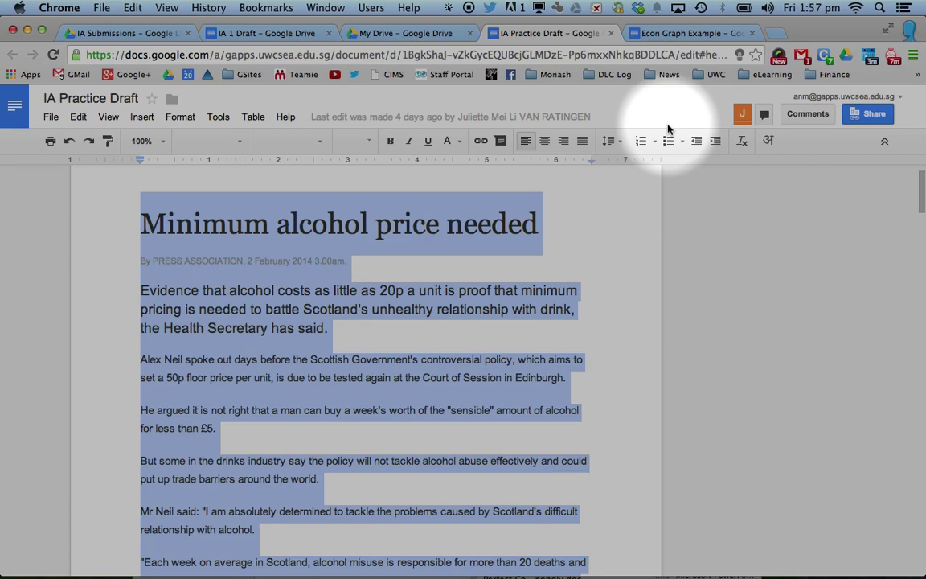
# Switch to the Econ Graph Example document and open its cost graph drawing for editing.
pyautogui.click(668, 34)
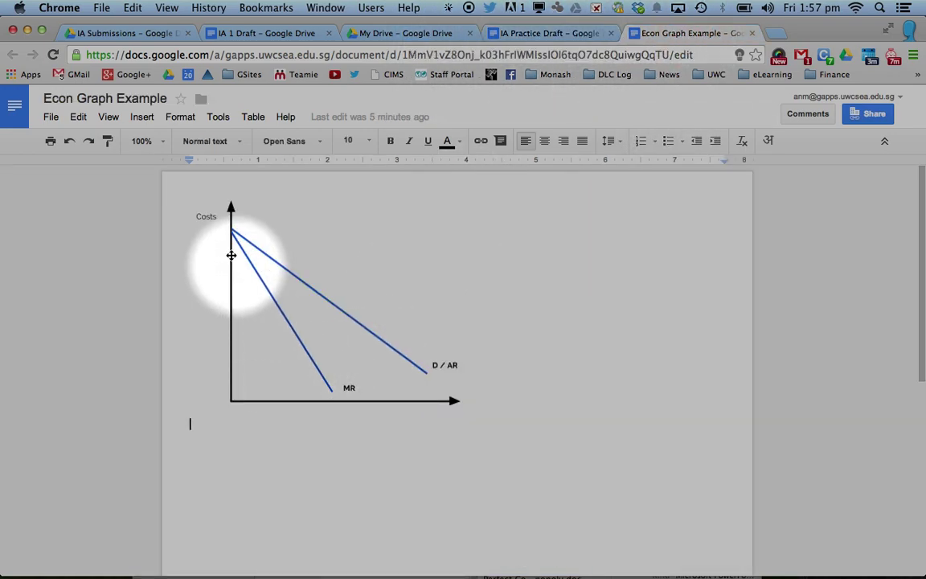
pyautogui.click(309, 305)
pyautogui.doubleClick(309, 306)
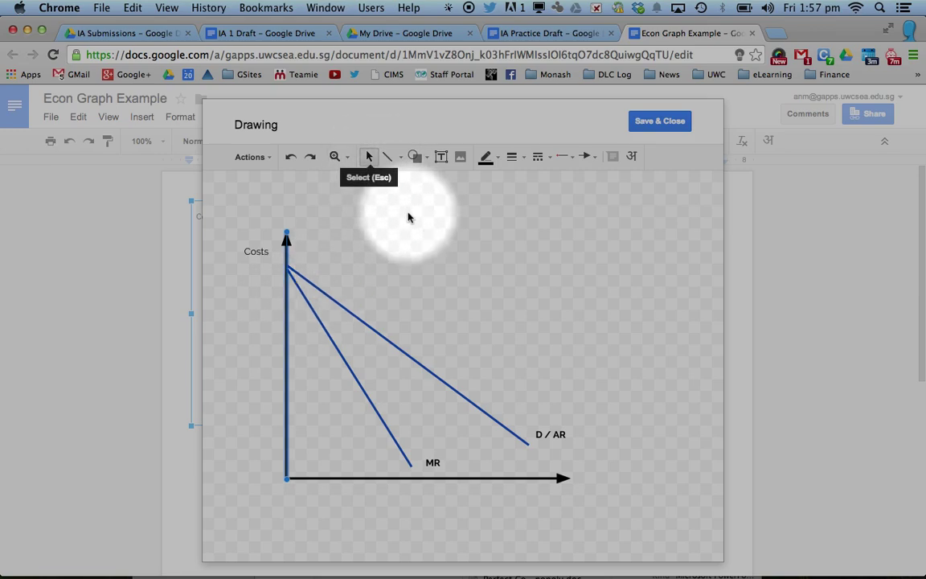
# Draw three arrows in the empty space beside the cost curves, two vertical and one slanted.
pyautogui.click(403, 176)
pyautogui.click(401, 158)
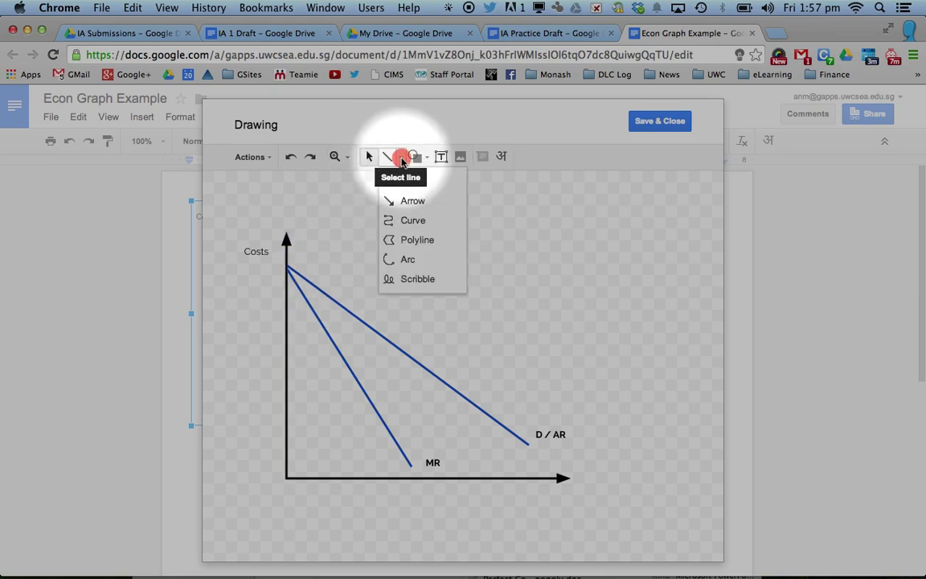
pyautogui.click(393, 202)
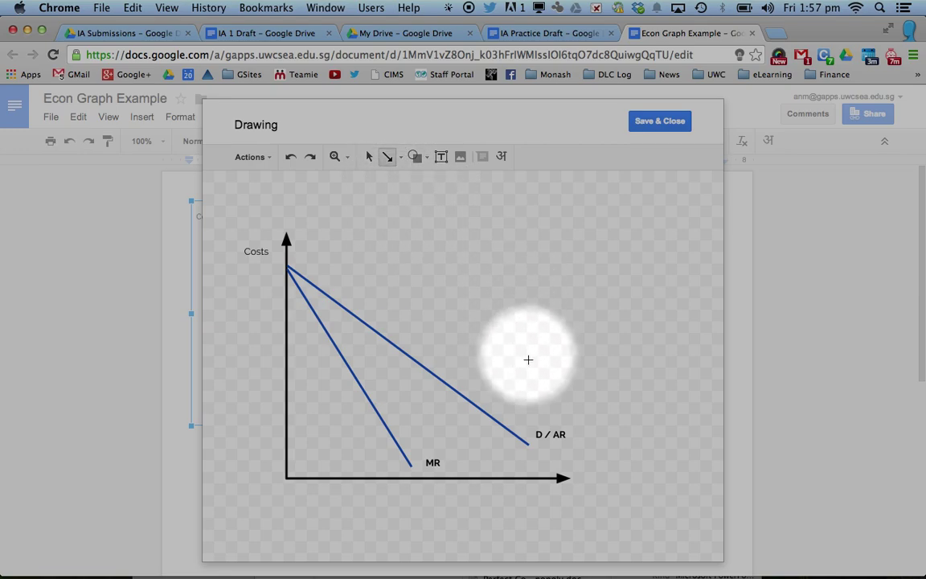
pyautogui.moveTo(532, 373); pyautogui.dragTo(533, 208)
pyautogui.moveTo(637, 366)
pyautogui.mouseDown()
pyautogui.moveTo(639, 244)
pyautogui.moveTo(676, 221)
pyautogui.mouseUp()
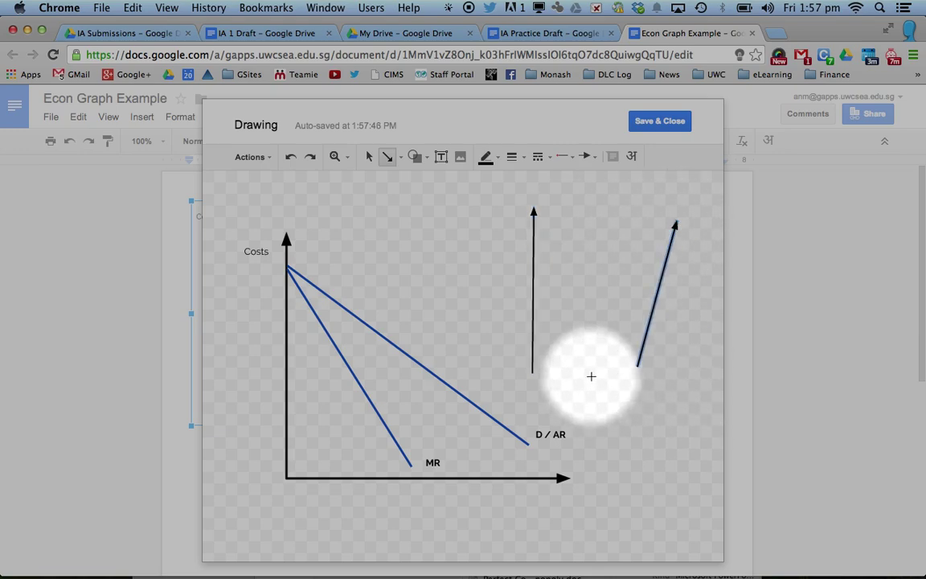
pyautogui.moveTo(591, 375); pyautogui.dragTo(593, 238)
# Delete the three arrows drawn beside the cost curves.
pyautogui.click(644, 323)
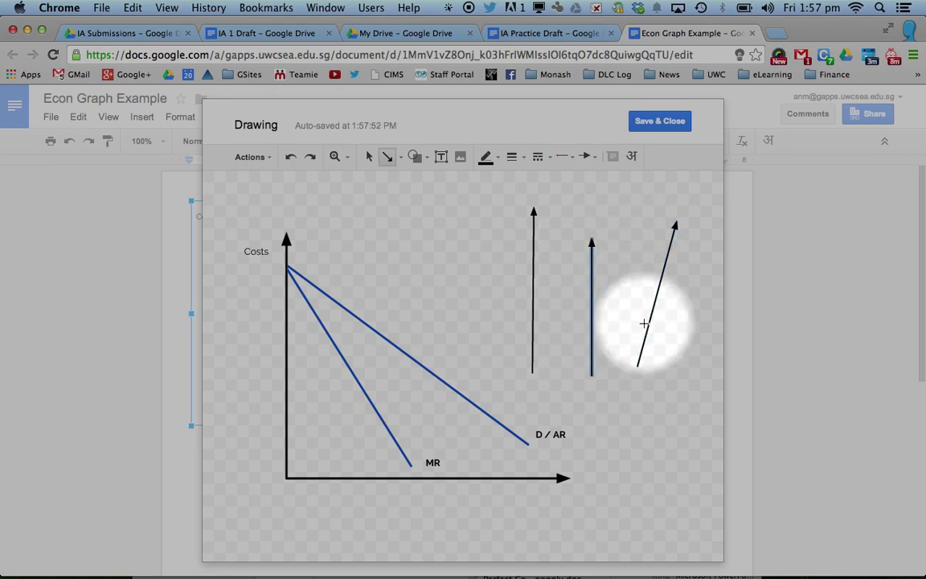
pyautogui.press('BackSpace')
pyautogui.click(538, 279)
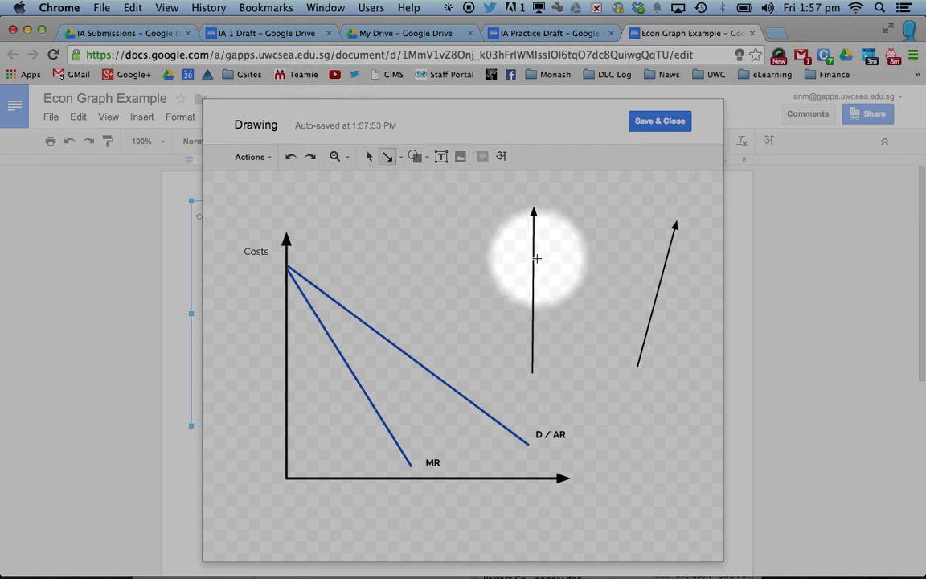
pyautogui.click(374, 163)
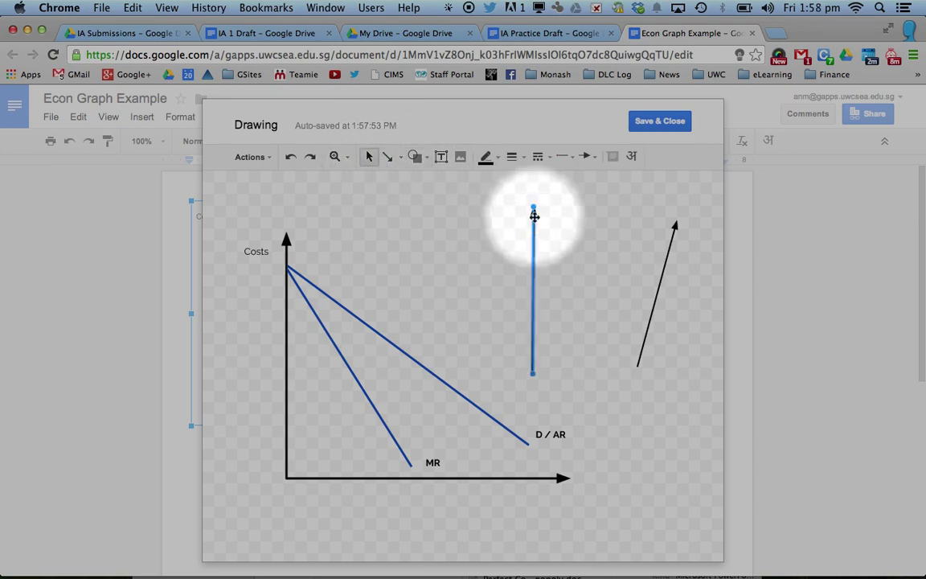
pyautogui.click(675, 227)
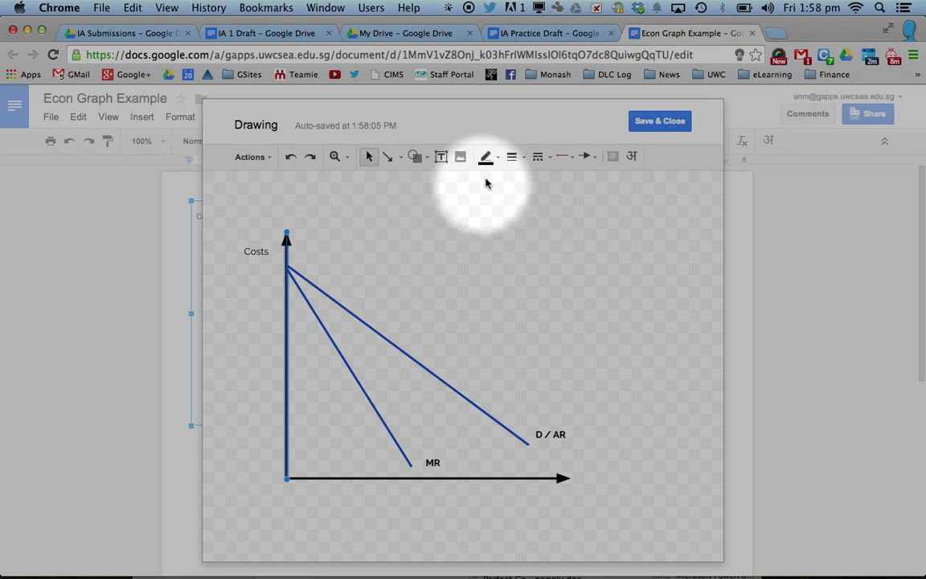
# Review the line colour, weight and dash style options available for the graph's vertical axis.
pyautogui.click(498, 158)
pyautogui.click(512, 156)
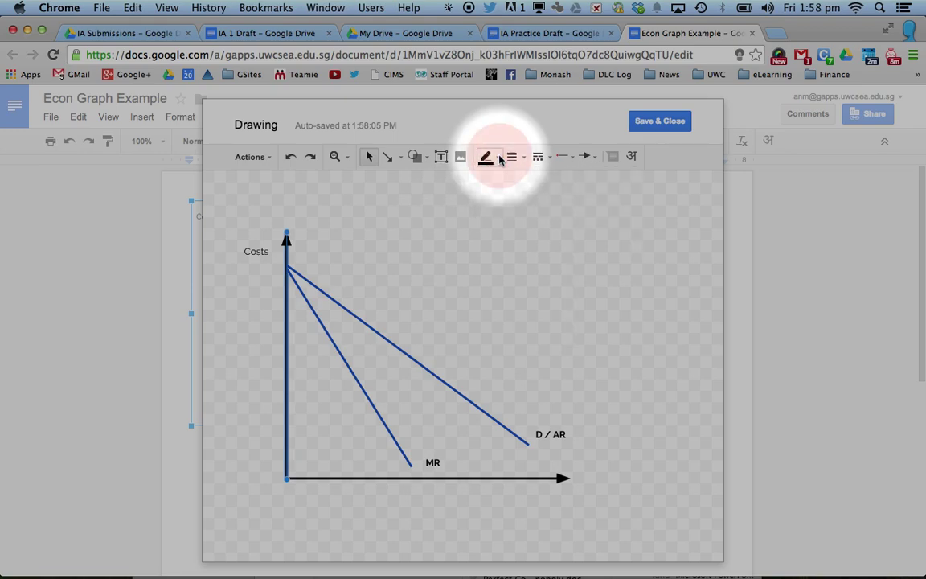
pyautogui.click(520, 156)
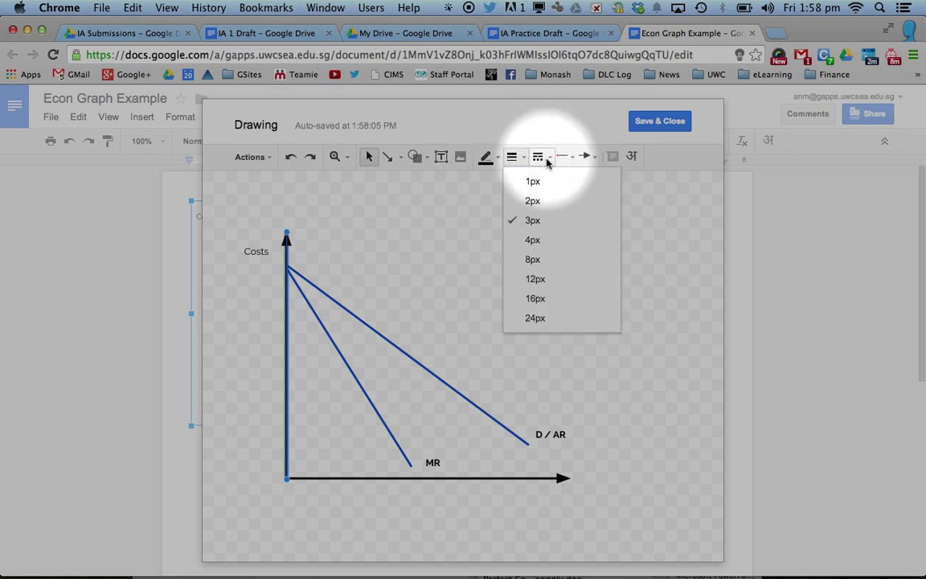
pyautogui.click(548, 159)
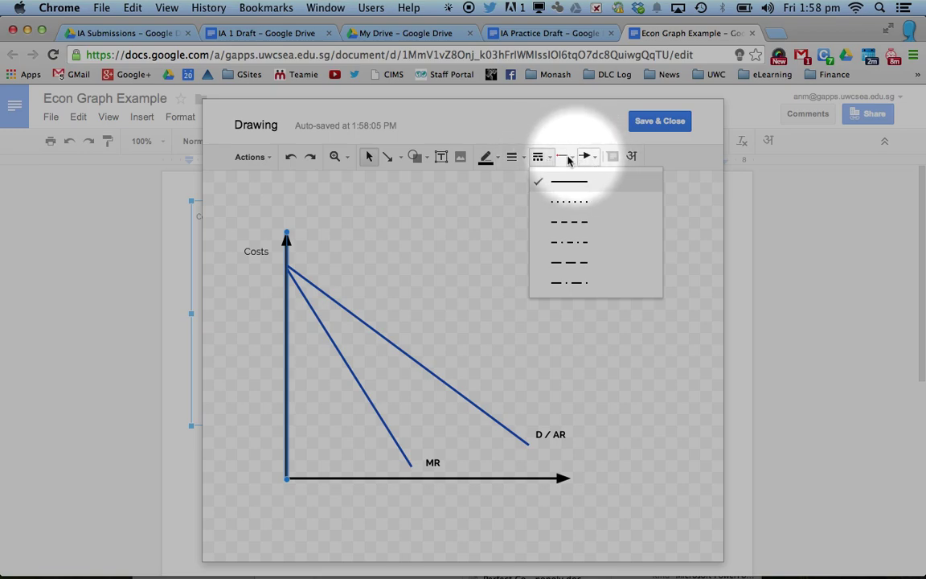
pyautogui.click(547, 159)
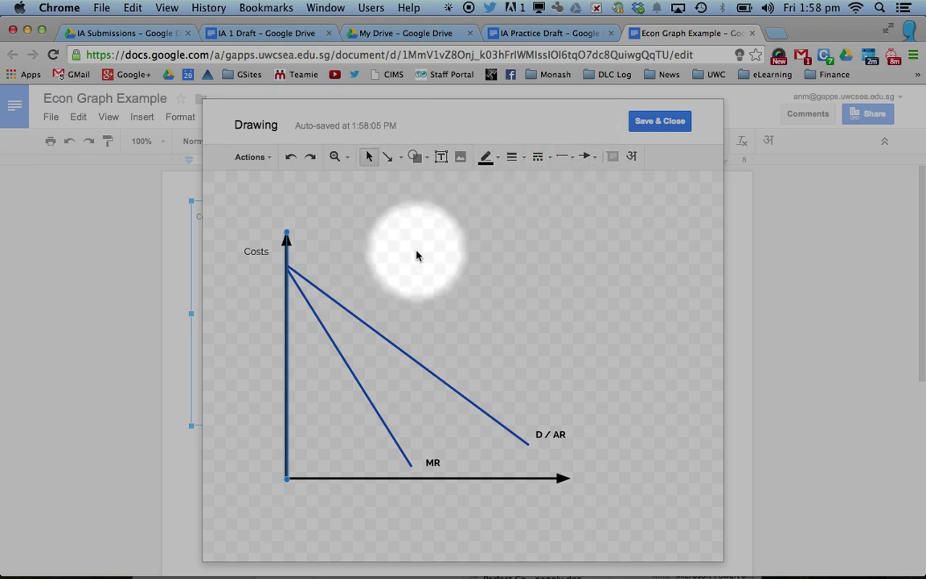
pyautogui.click(369, 221)
# Draw a shallow U-shaped three-point curve from near the vertical axis across the MR and D / AR lines.
pyautogui.click(401, 158)
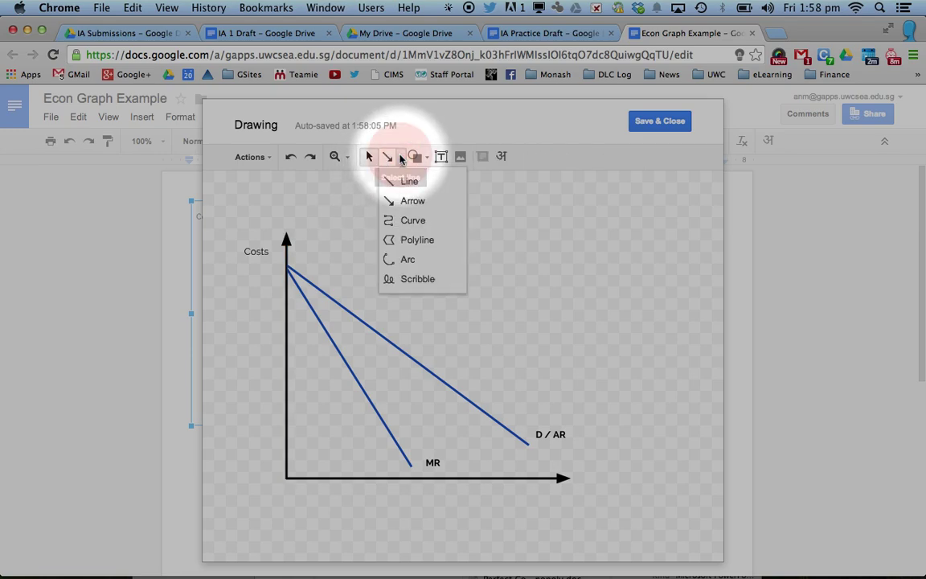
pyautogui.click(392, 218)
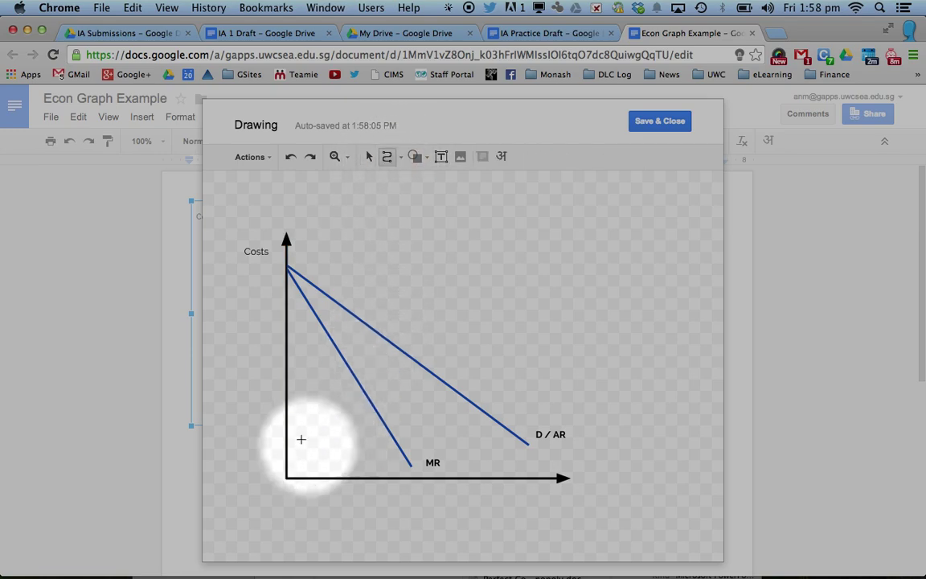
pyautogui.click(300, 370)
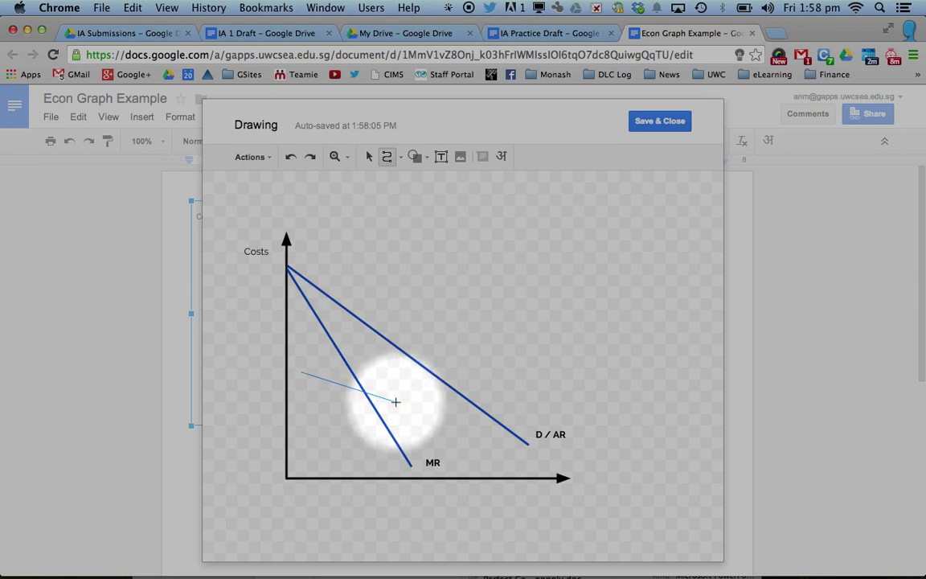
pyautogui.click(395, 401)
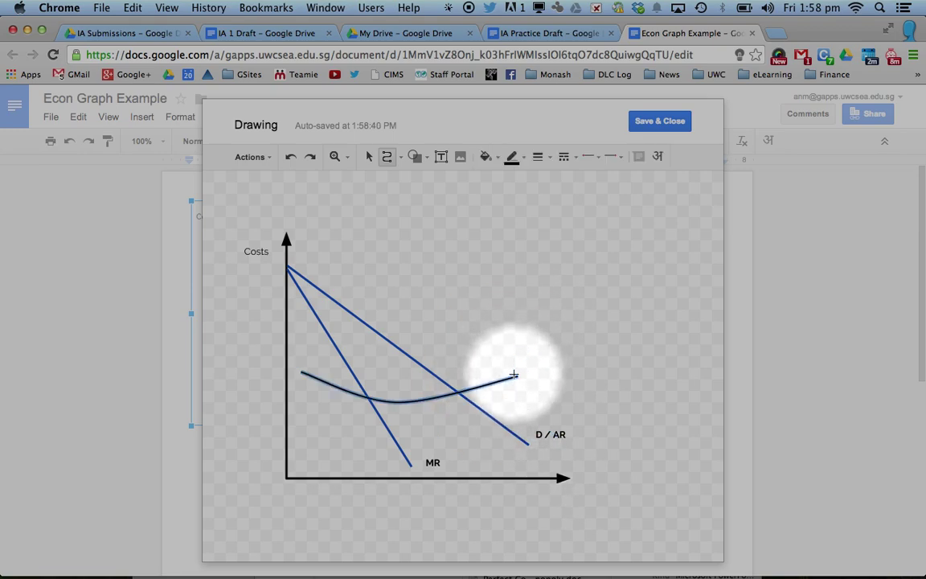
pyautogui.doubleClick(517, 376)
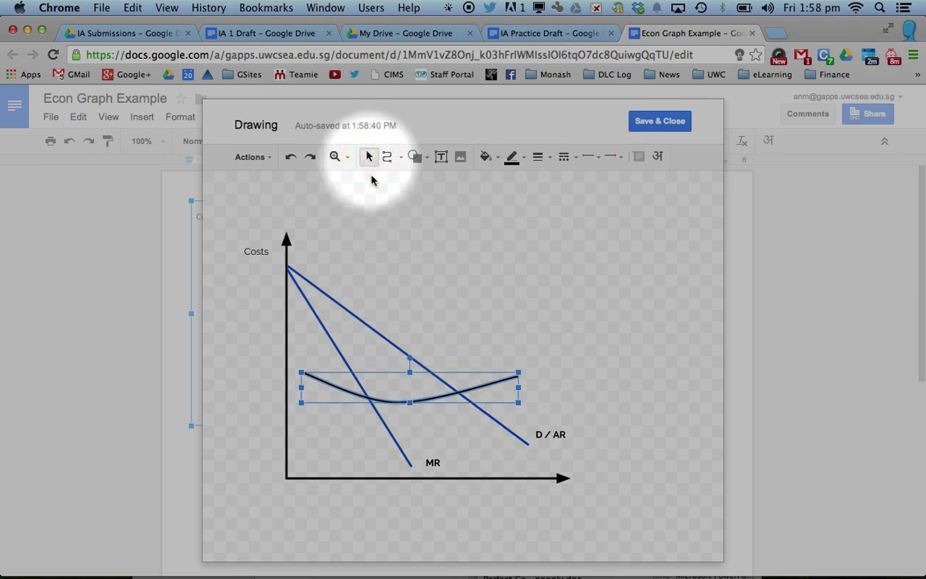
# Move the black U-shaped curve up slightly and reshape its end and middle points into a deeper U.
pyautogui.click(369, 156)
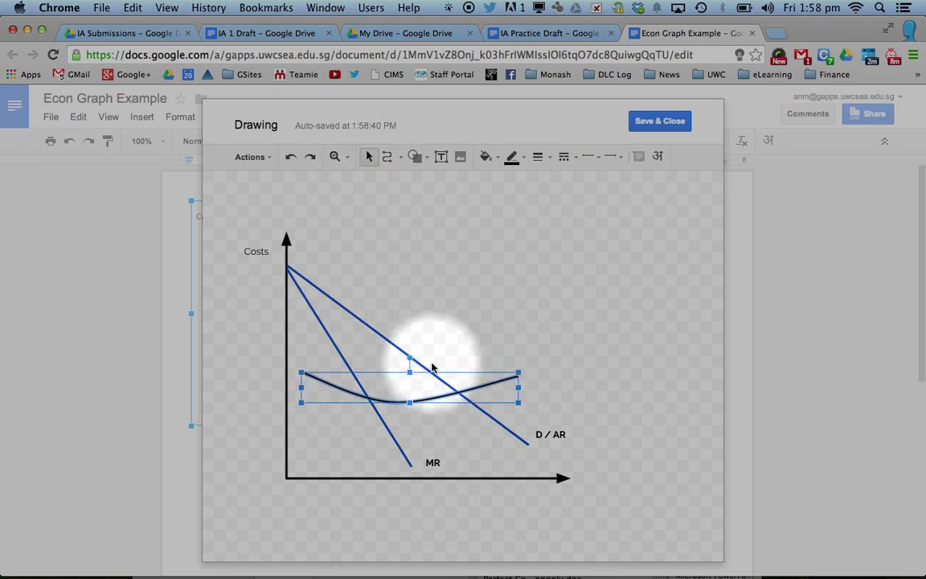
pyautogui.moveTo(440, 390); pyautogui.dragTo(441, 372)
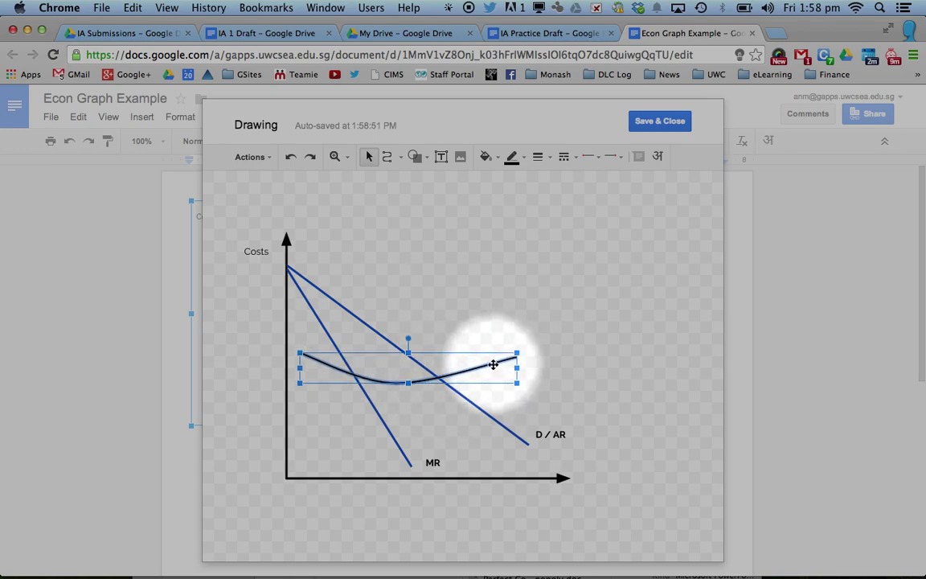
pyautogui.doubleClick(494, 366)
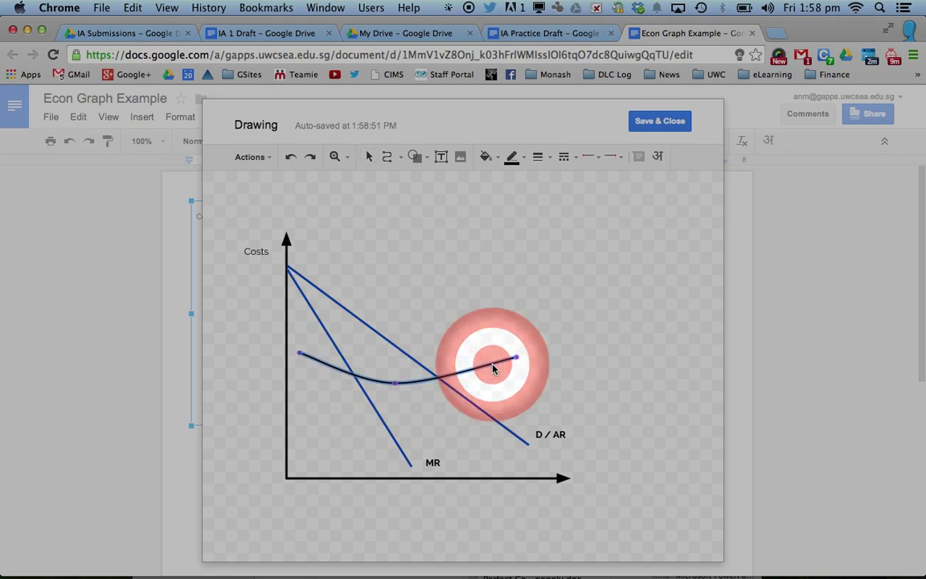
pyautogui.moveTo(515, 355); pyautogui.dragTo(508, 336)
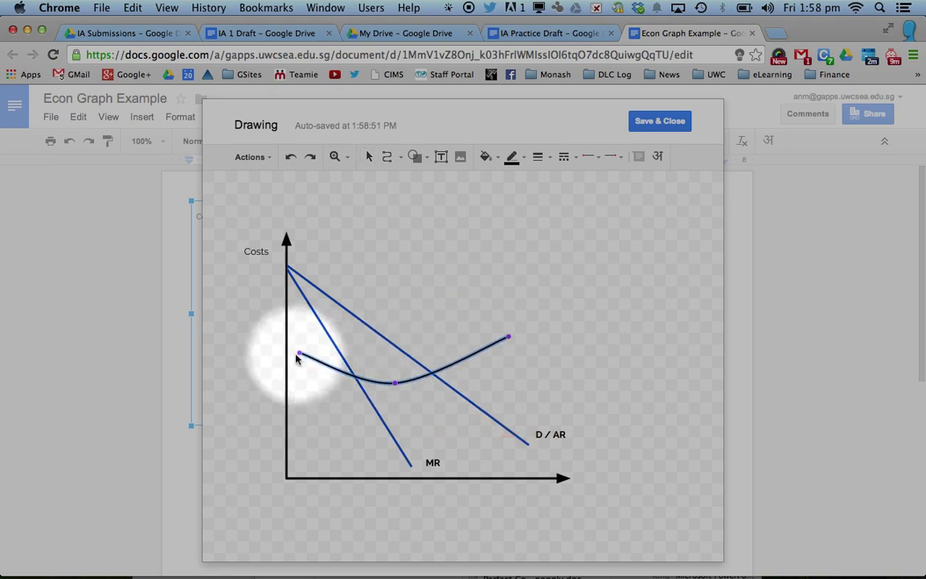
pyautogui.moveTo(299, 353); pyautogui.dragTo(305, 336)
pyautogui.moveTo(394, 382); pyautogui.dragTo(419, 392)
pyautogui.click(408, 389)
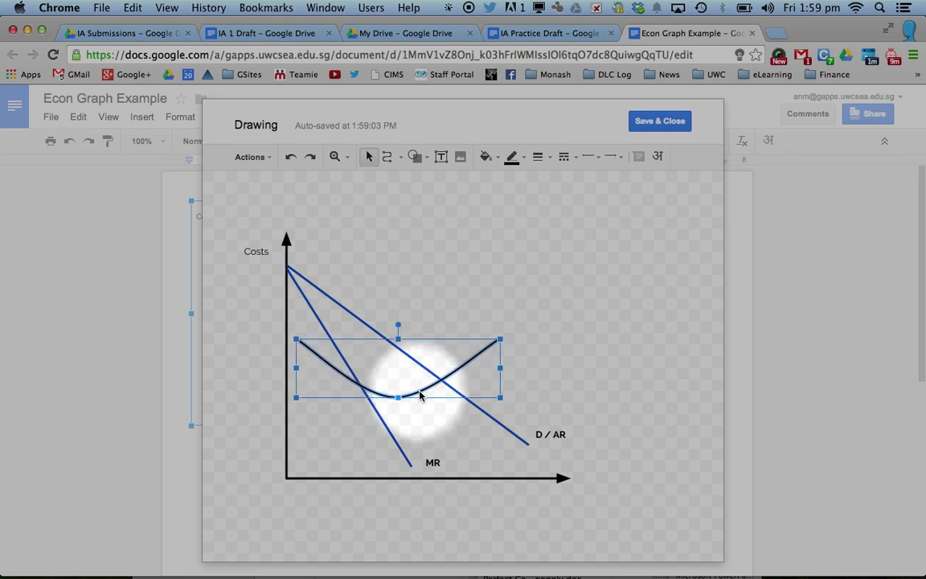
# Recolour the reshaped U-shaped curve's line to dark red.
pyautogui.click(525, 157)
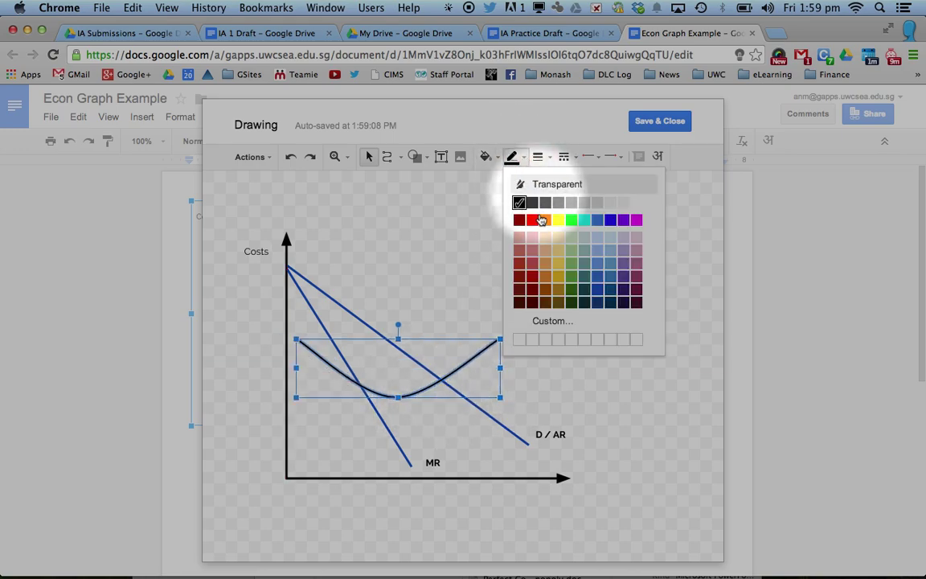
pyautogui.click(532, 278)
pyautogui.click(550, 329)
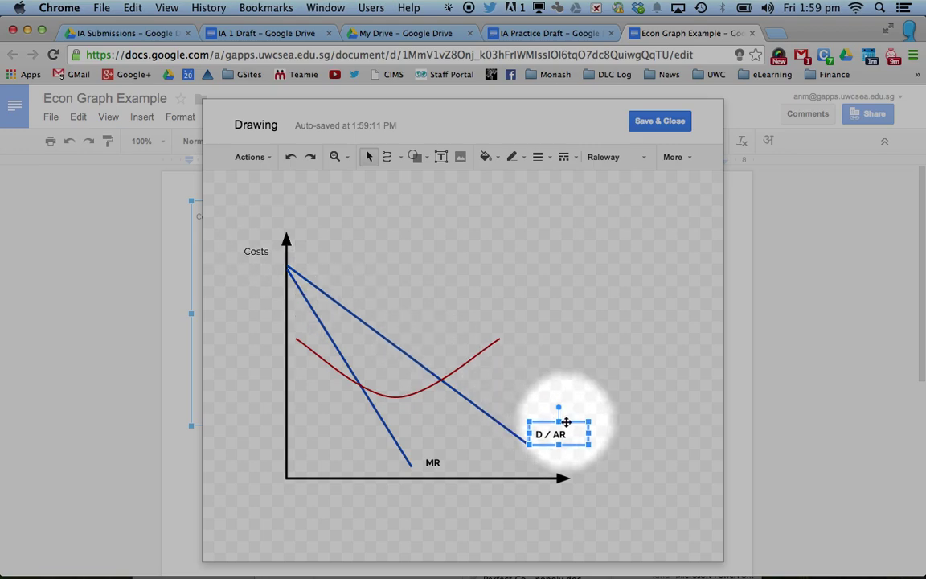
# Place a copy of the D / AR label at the red curve's upper end and change its text to AC.
pyautogui.moveTo(566, 422); pyautogui.dragTo(546, 332)
pyautogui.doubleClick(526, 339)
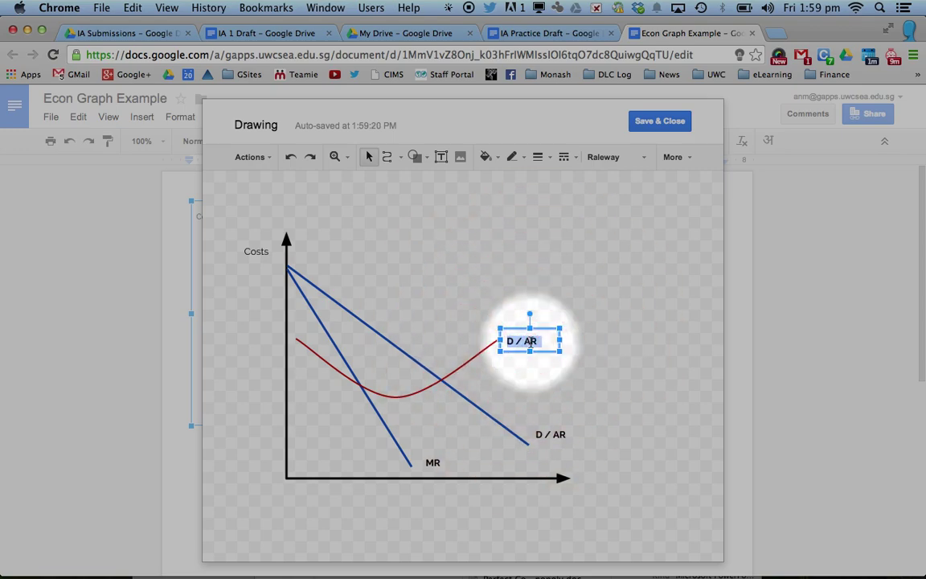
pyautogui.write('AC')
pyautogui.click(579, 377)
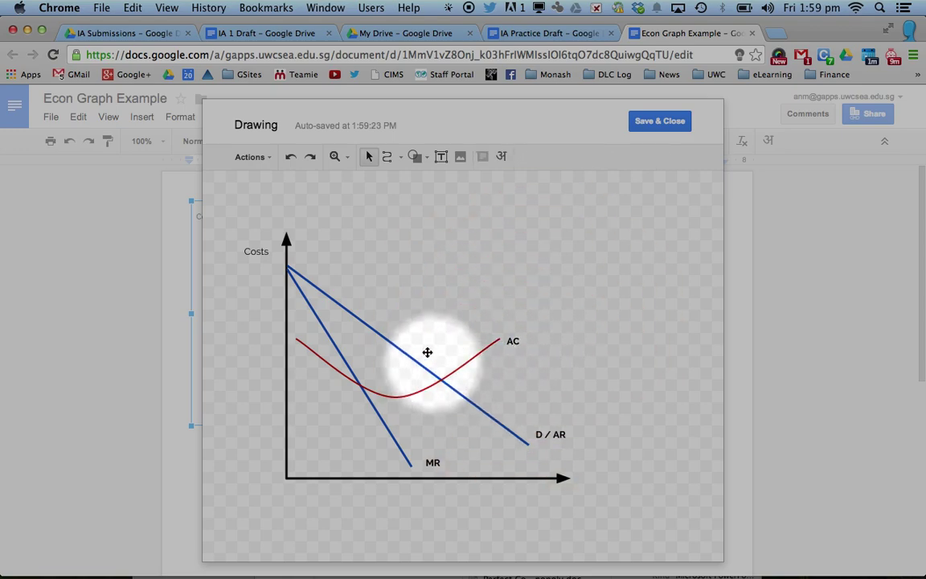
# Draw a J-shaped curve dipping below the AC curve and rising steeply past the D / AR line, then shift it slightly towards the vertical axis.
pyautogui.click(398, 157)
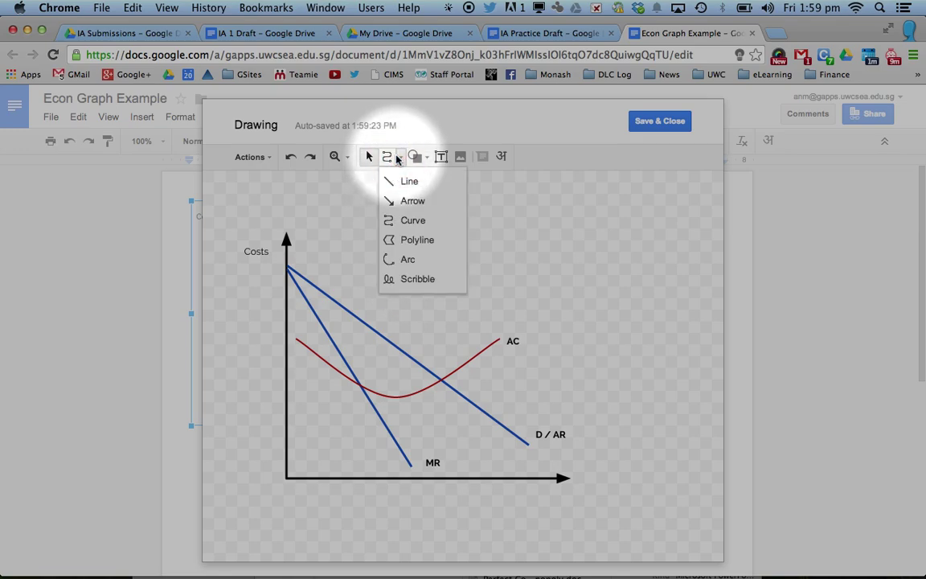
pyautogui.click(395, 222)
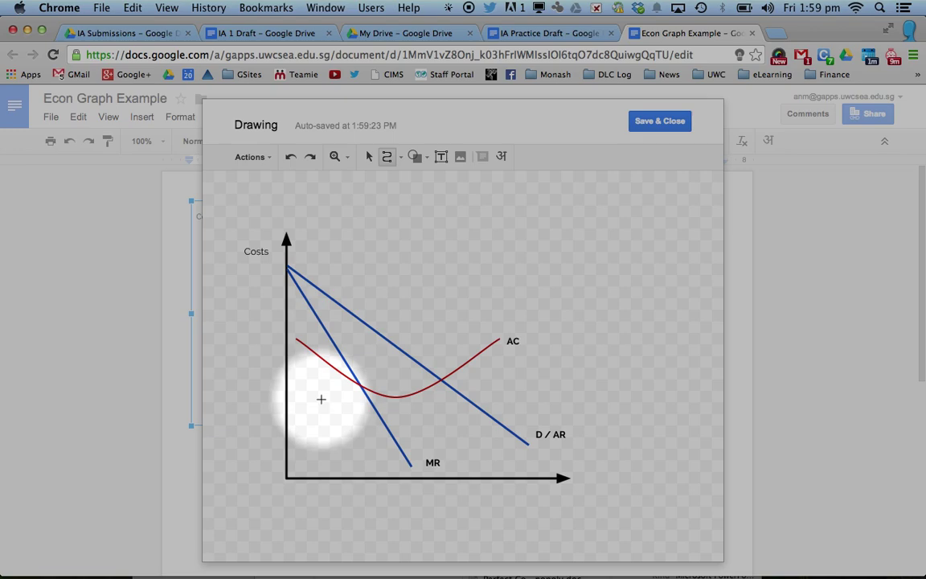
pyautogui.moveTo(320, 398)
pyautogui.mouseDown()
pyautogui.moveTo(341, 444)
pyautogui.moveTo(367, 439)
pyautogui.mouseUp()
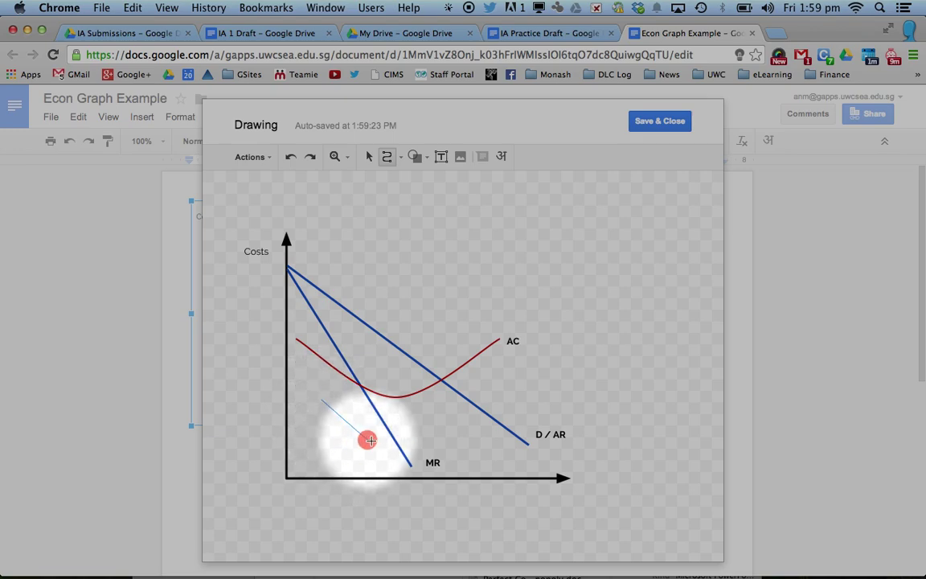
pyautogui.click(372, 441)
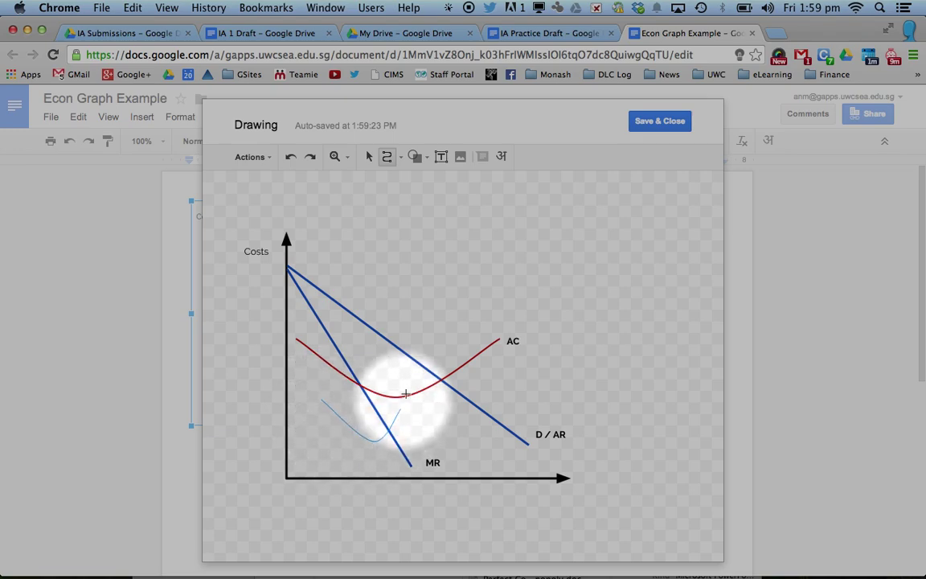
pyautogui.doubleClick(472, 289)
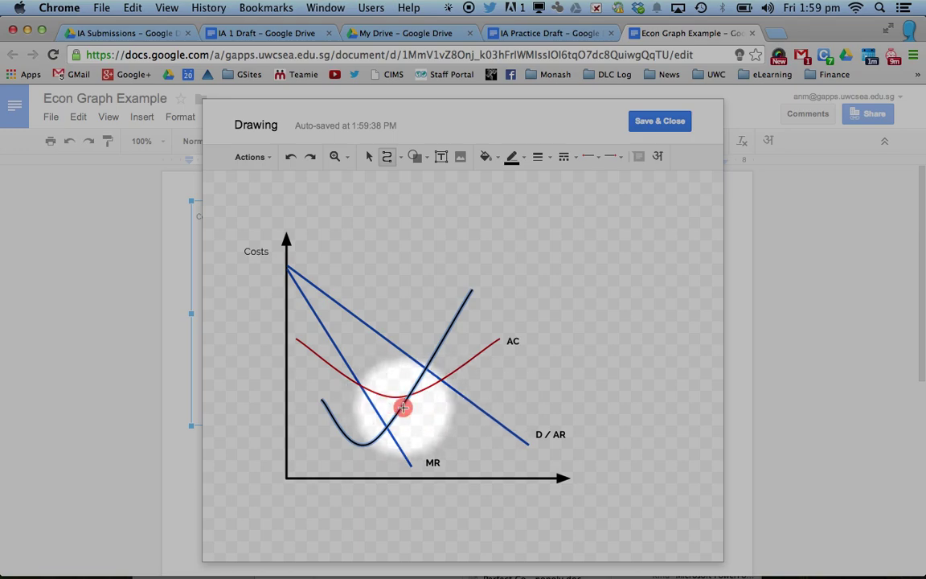
pyautogui.click(366, 157)
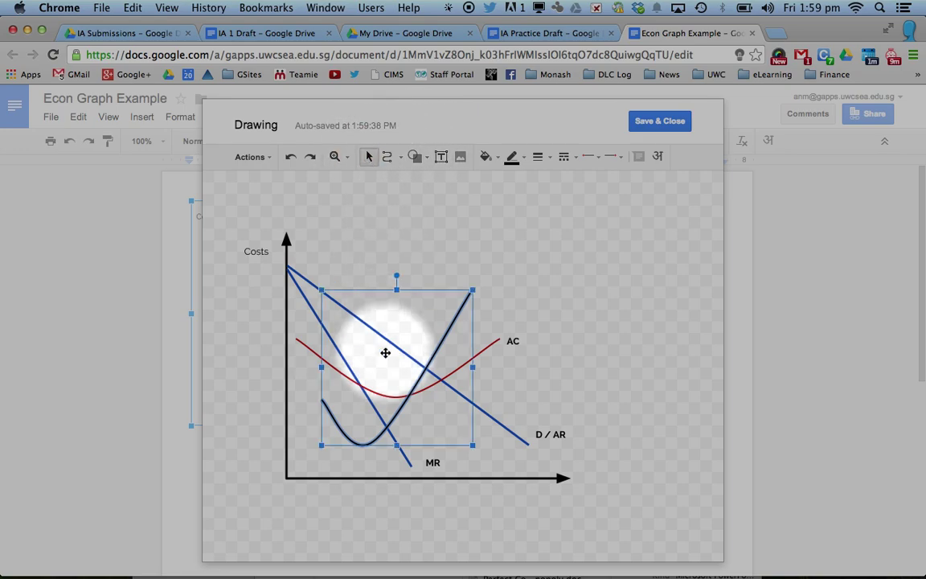
pyautogui.moveTo(399, 411); pyautogui.dragTo(383, 412)
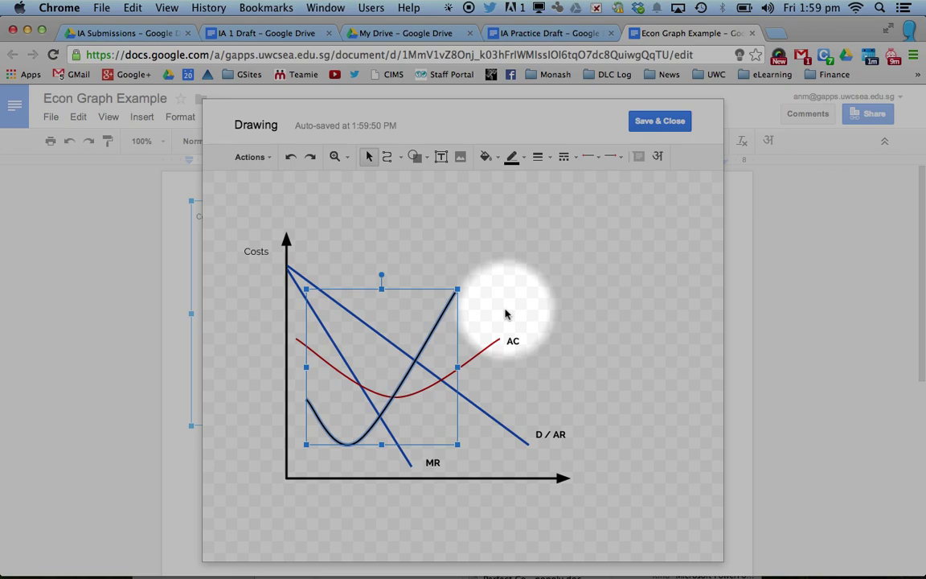
# Recolour the steep J-shaped curve's line to dark red.
pyautogui.click(437, 316)
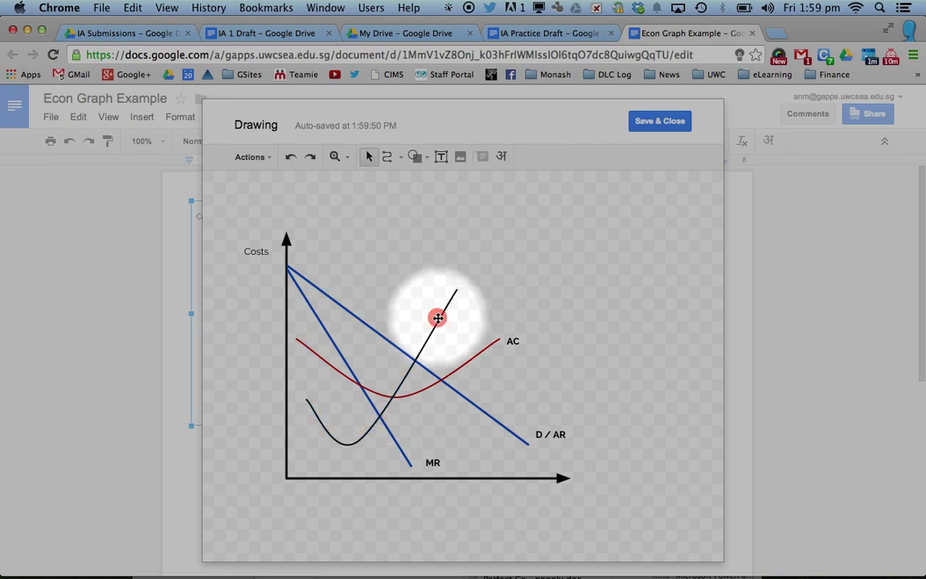
pyautogui.click(522, 157)
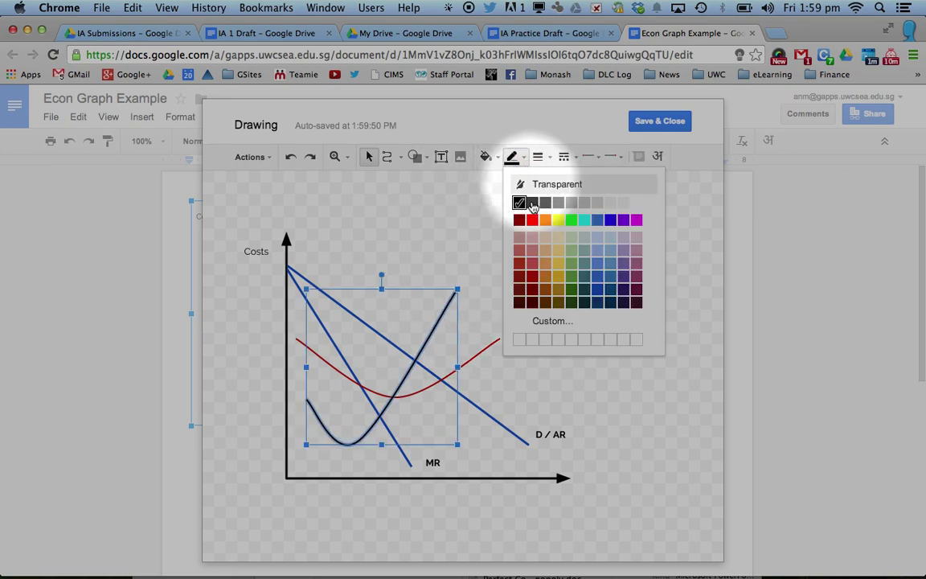
pyautogui.click(537, 279)
pyautogui.click(537, 281)
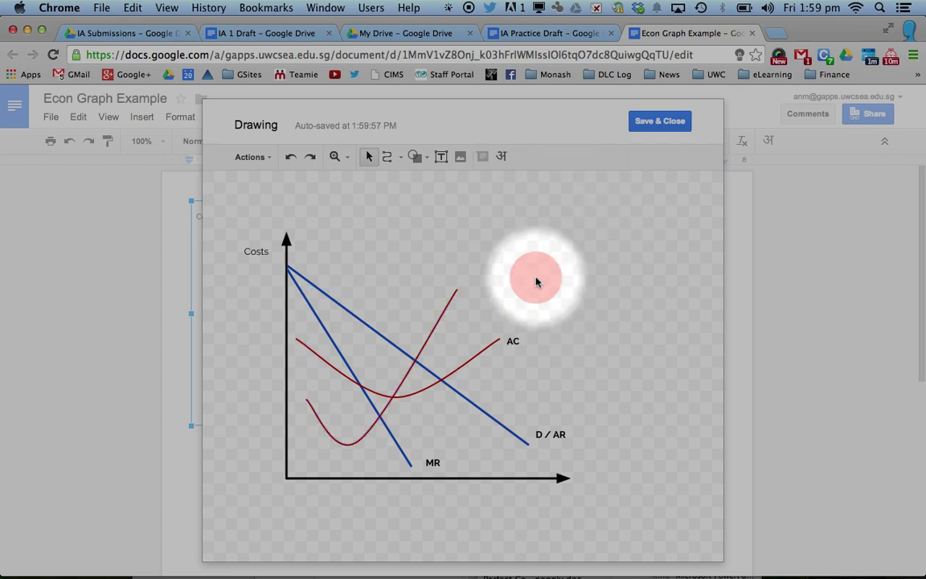
# Place a copy of the AC label at the steep curve's upper end and change its text to MS.
pyautogui.click(513, 340)
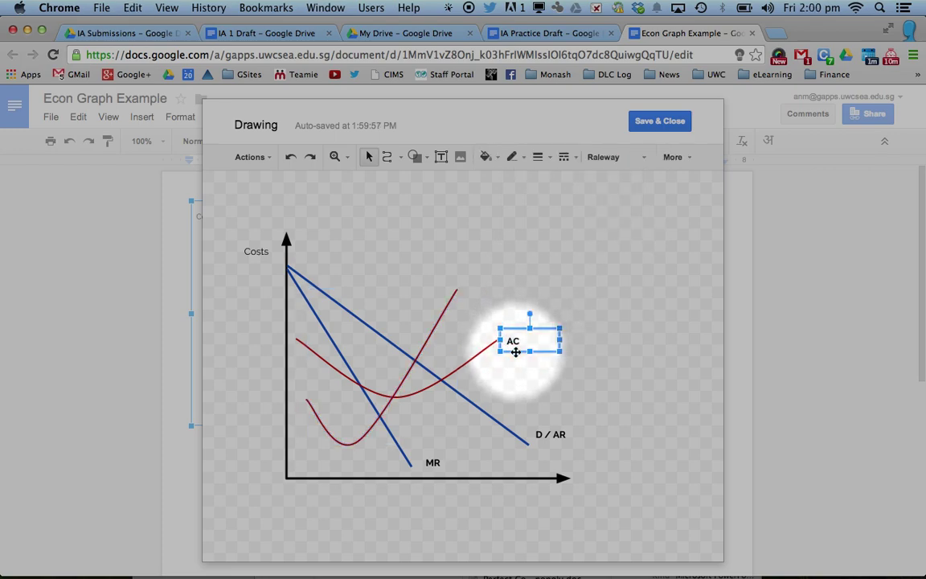
pyautogui.moveTo(515, 352); pyautogui.dragTo(479, 279)
pyautogui.click(478, 287)
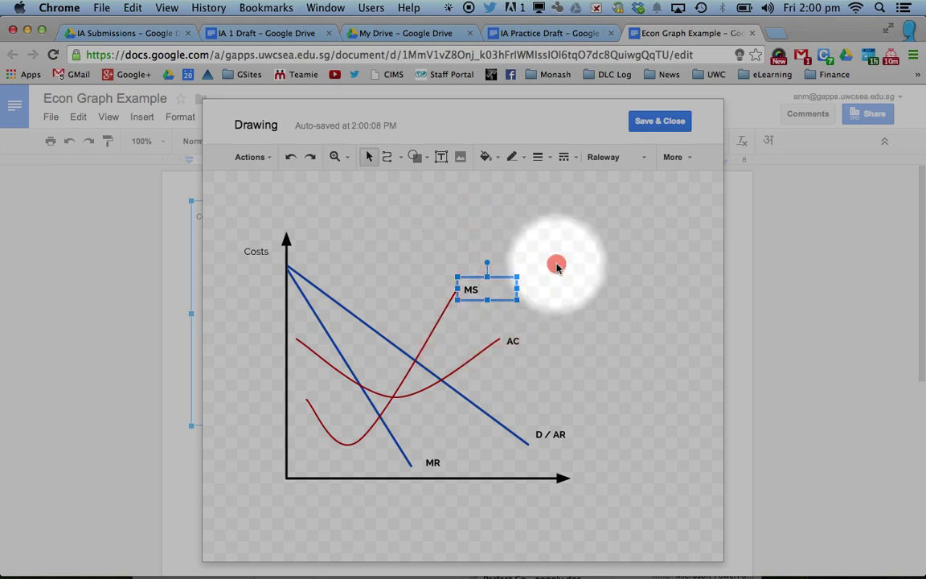
pyautogui.click(554, 264)
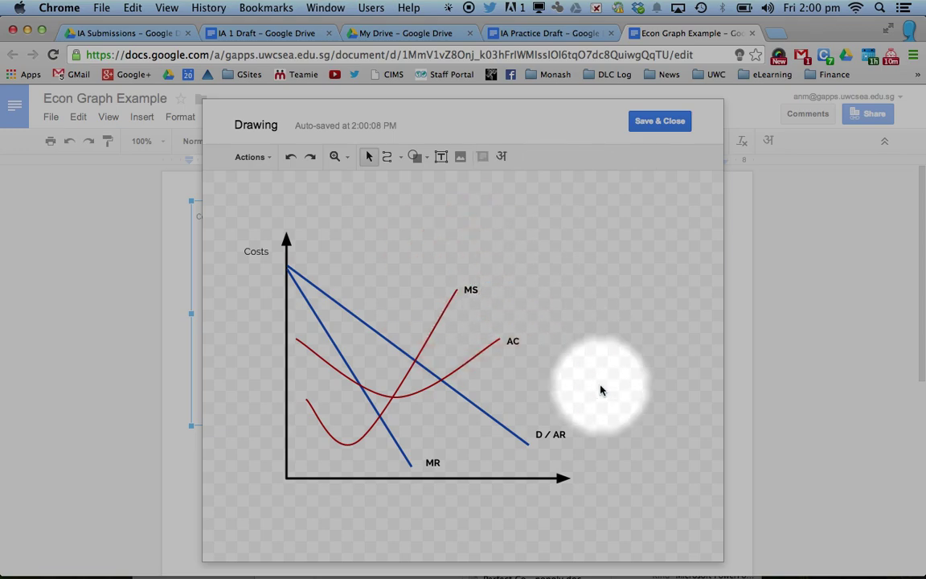
# Draw a dashed vertical line from the horizontal axis through the MR and MS intersection up to the D / AR line.
pyautogui.click(403, 160)
pyautogui.click(407, 182)
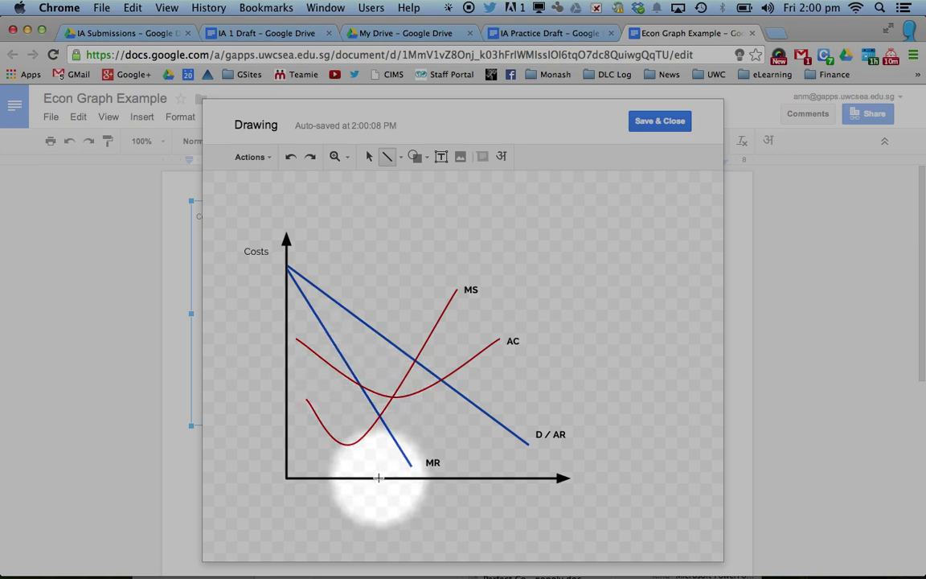
pyautogui.moveTo(379, 477); pyautogui.dragTo(381, 333)
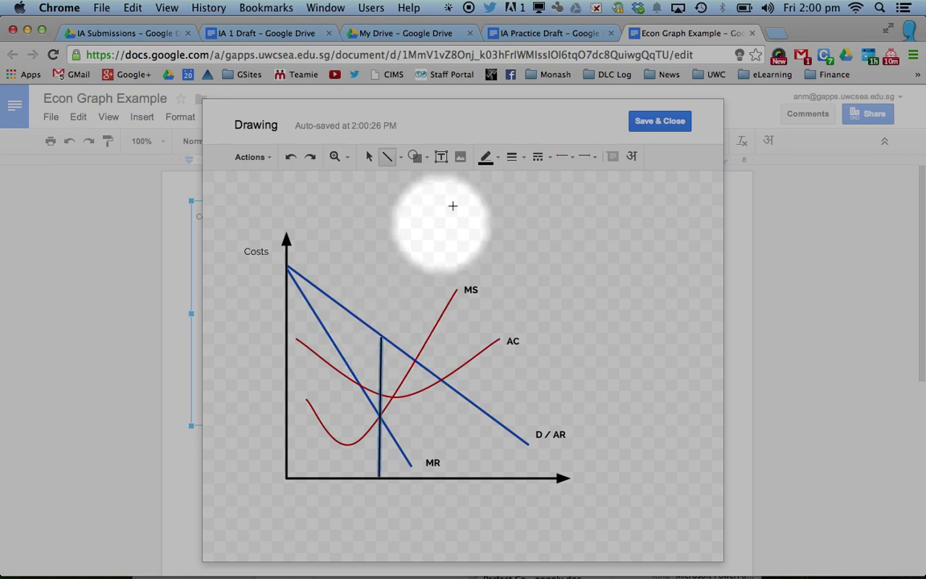
pyautogui.click(543, 163)
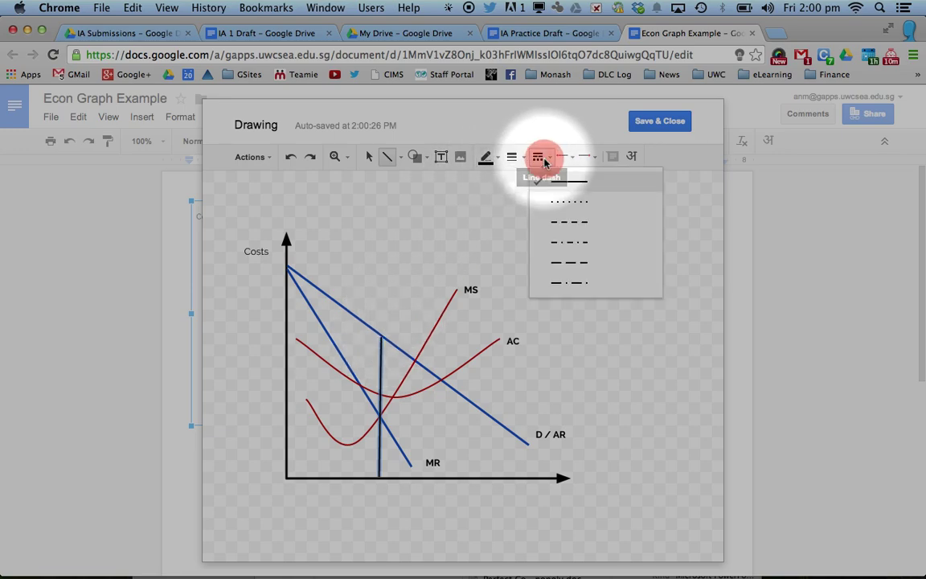
pyautogui.click(563, 223)
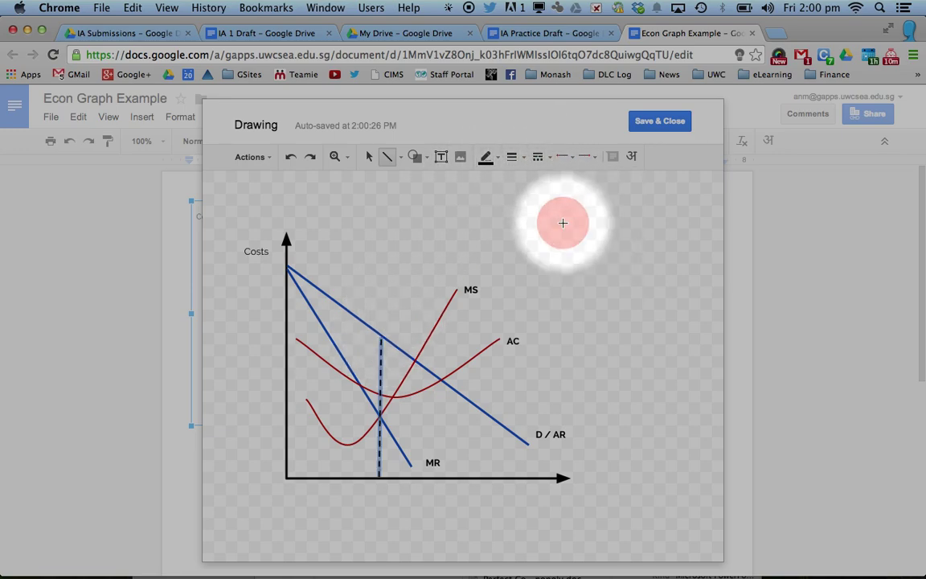
# Draw a dashed horizontal line from the vertical dashed line's upper end to the vertical axis, and straighten the vertical dashed line.
pyautogui.click(379, 477)
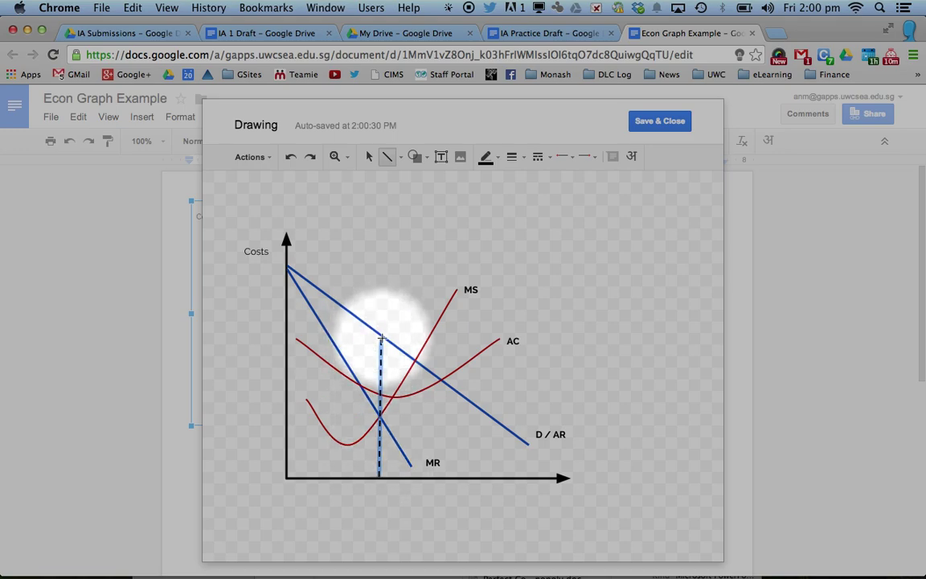
pyautogui.moveTo(382, 338); pyautogui.dragTo(287, 333)
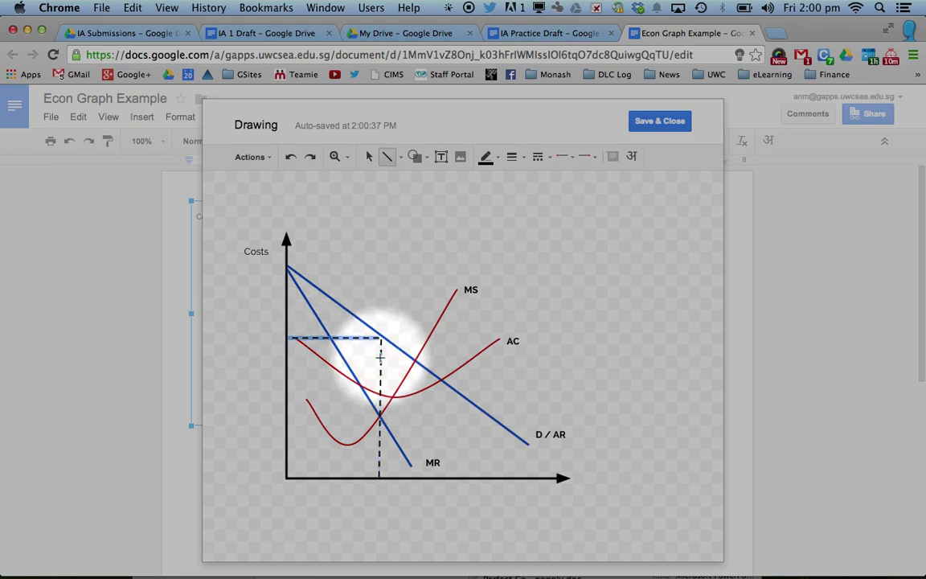
pyautogui.click(369, 156)
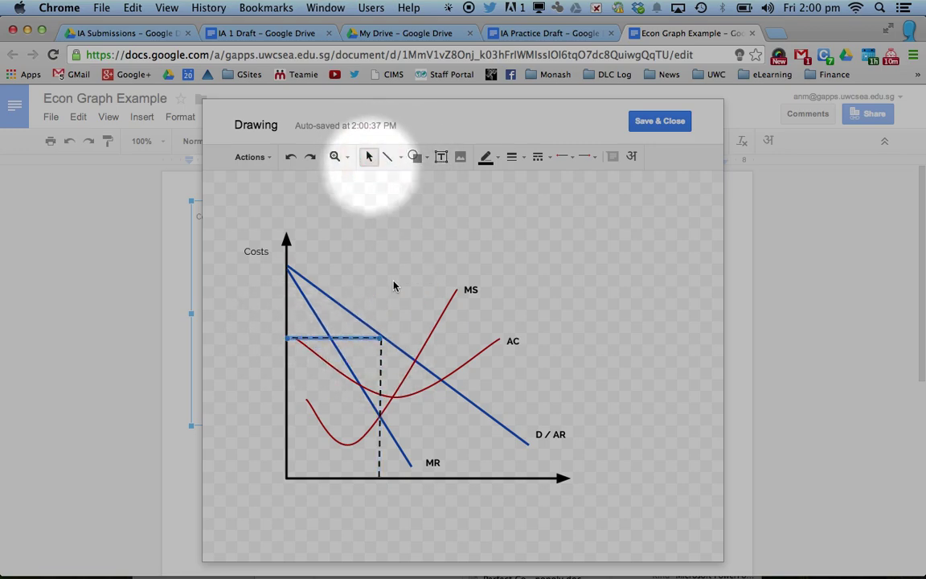
pyautogui.click(378, 471)
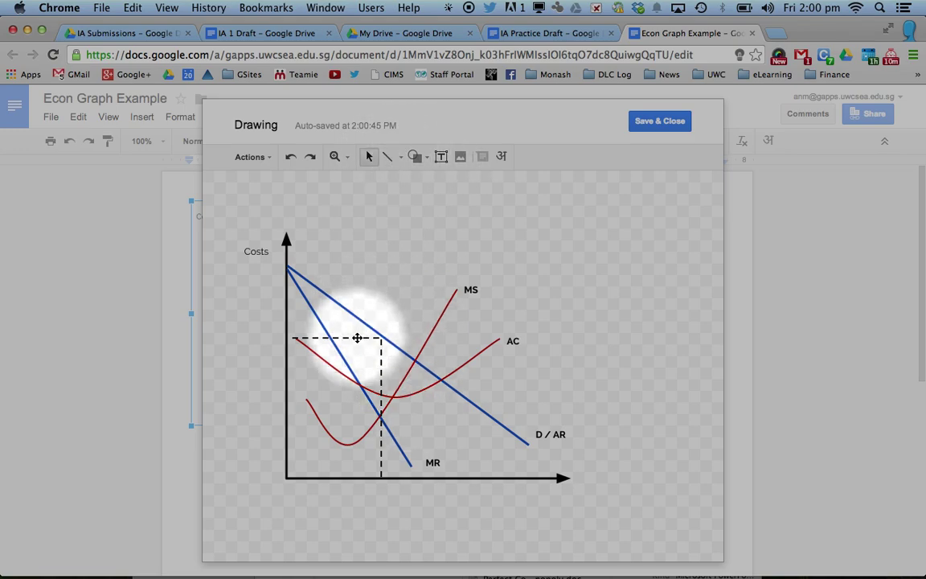
# Duplicate the dashed horizontal line and place the copy level with where the vertical dashed line meets the AC curve.
pyautogui.press('super+d')
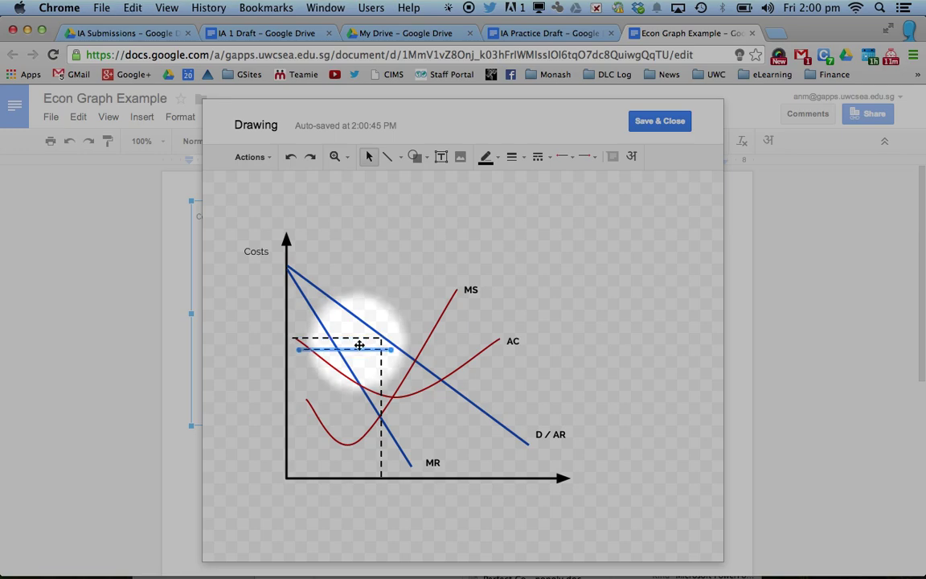
pyautogui.moveTo(363, 351); pyautogui.dragTo(349, 394)
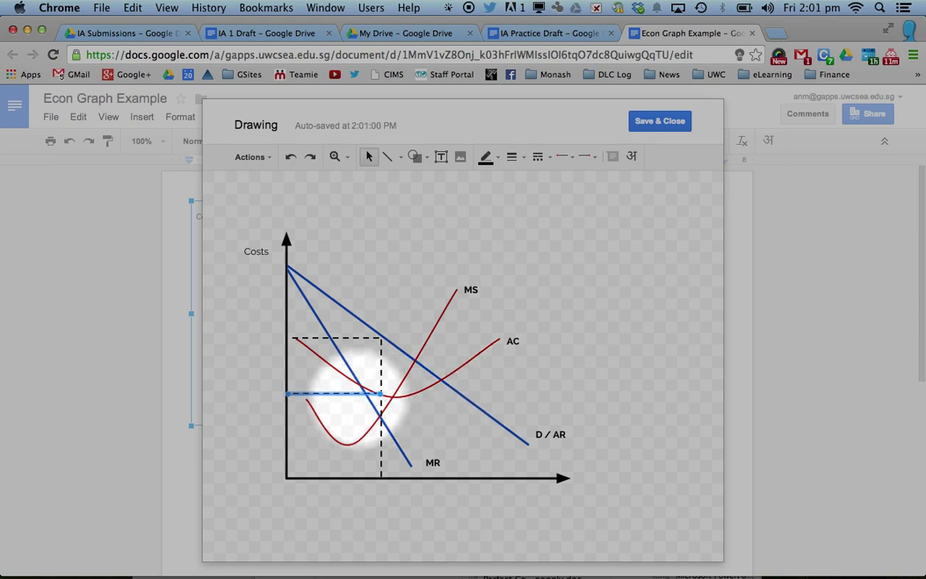
pyautogui.click(591, 343)
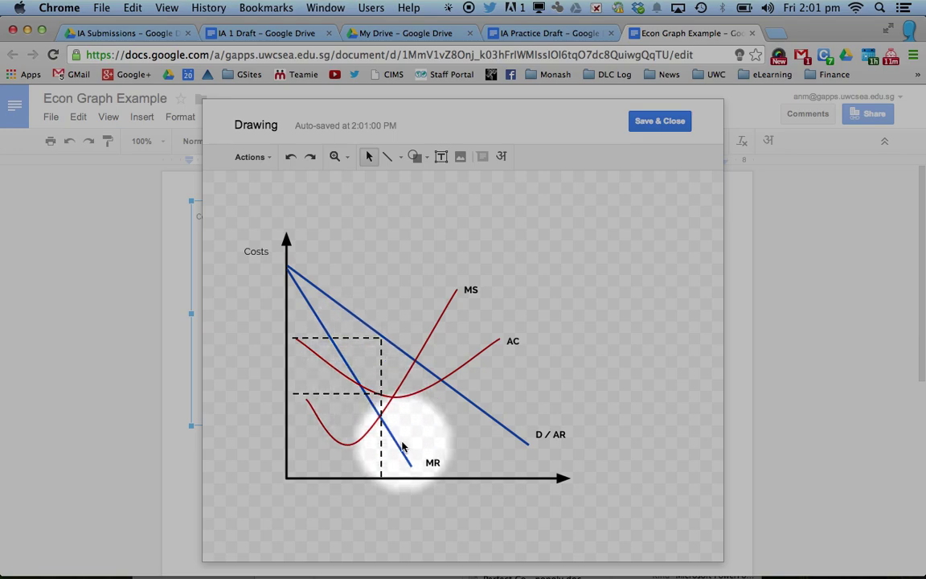
# Draw a rectangle between the two dashed horizontal lines, spanning from the vertical axis to the dashed vertical line.
pyautogui.click(429, 160)
pyautogui.moveTo(443, 185)
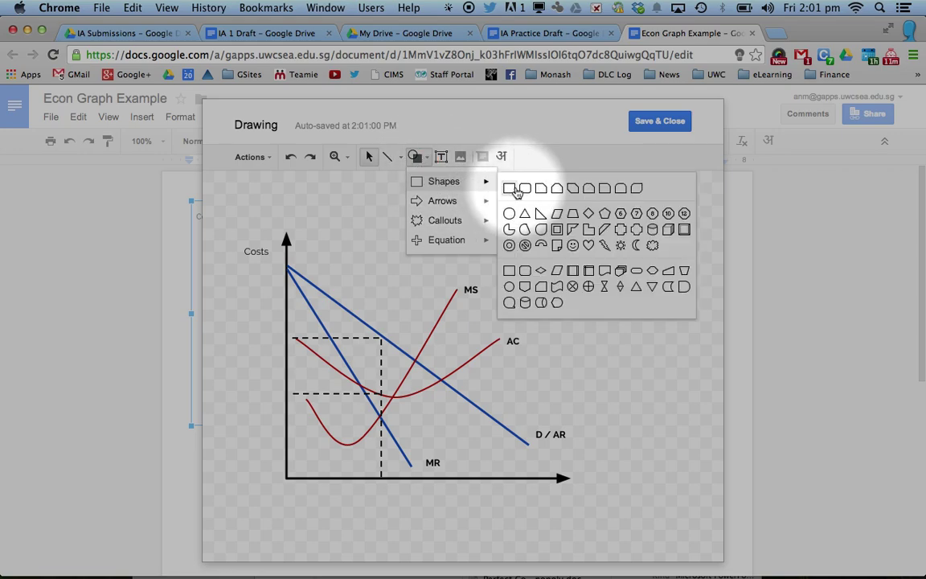
pyautogui.click(509, 188)
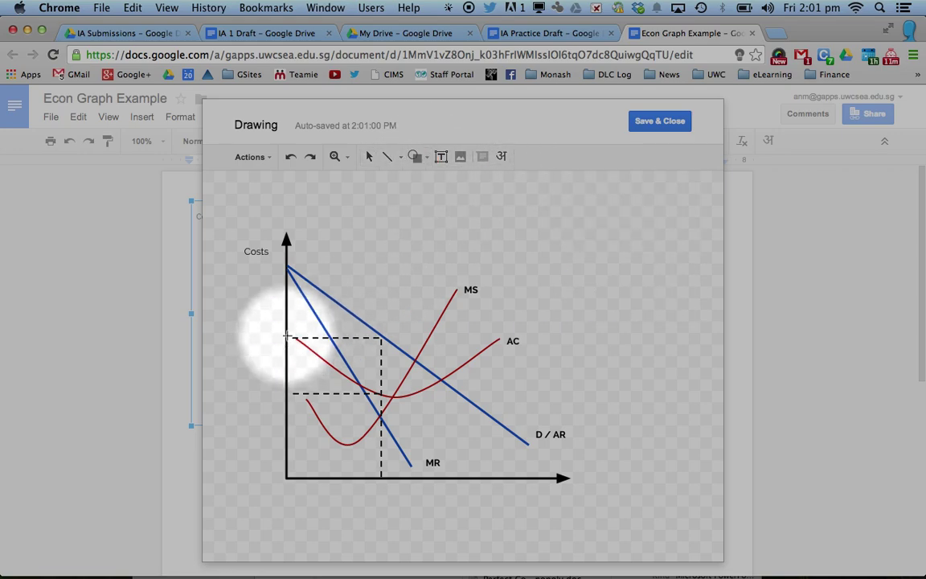
pyautogui.moveTo(288, 338); pyautogui.dragTo(382, 394)
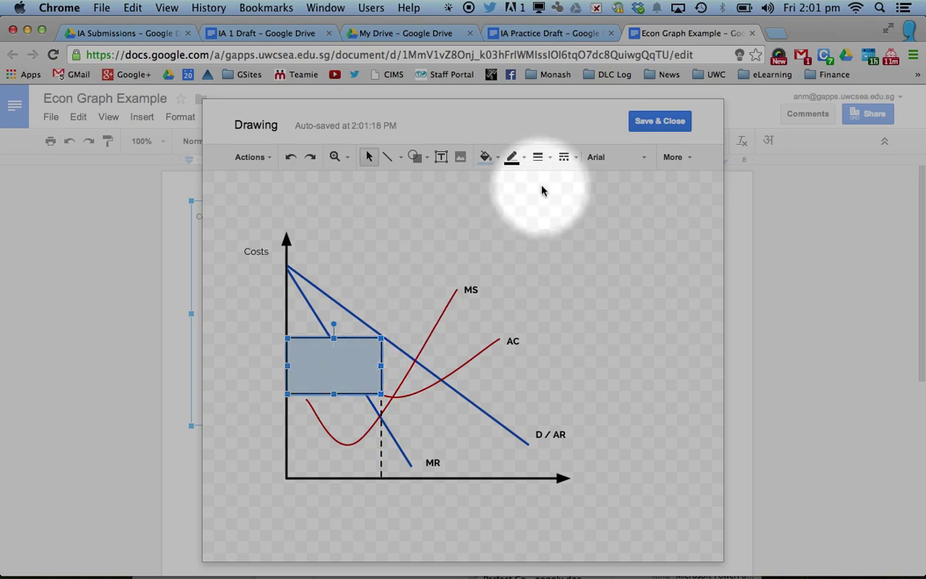
# Send the new rectangle to the back so it sits behind the curves and dashed lines.
pyautogui.click(685, 159)
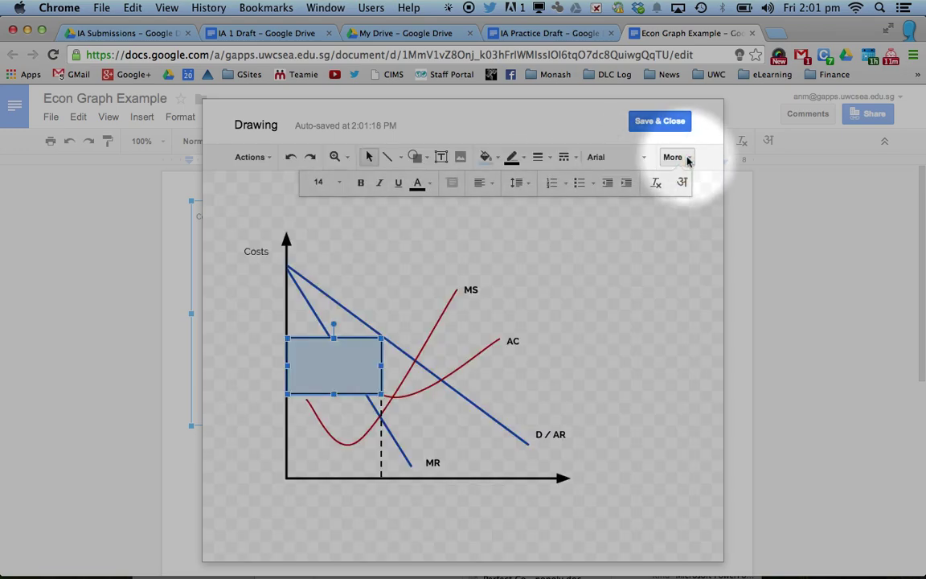
pyautogui.click(687, 161)
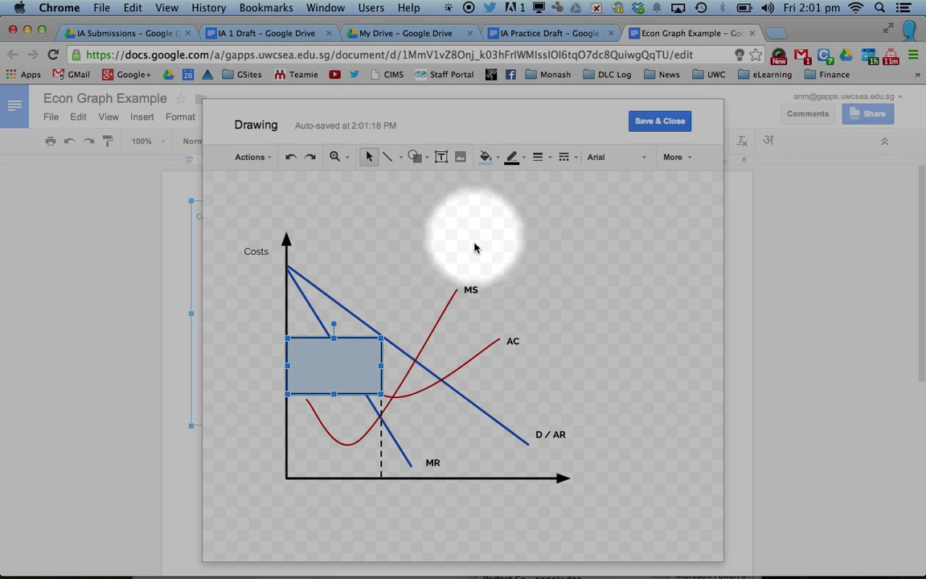
pyautogui.click(270, 159)
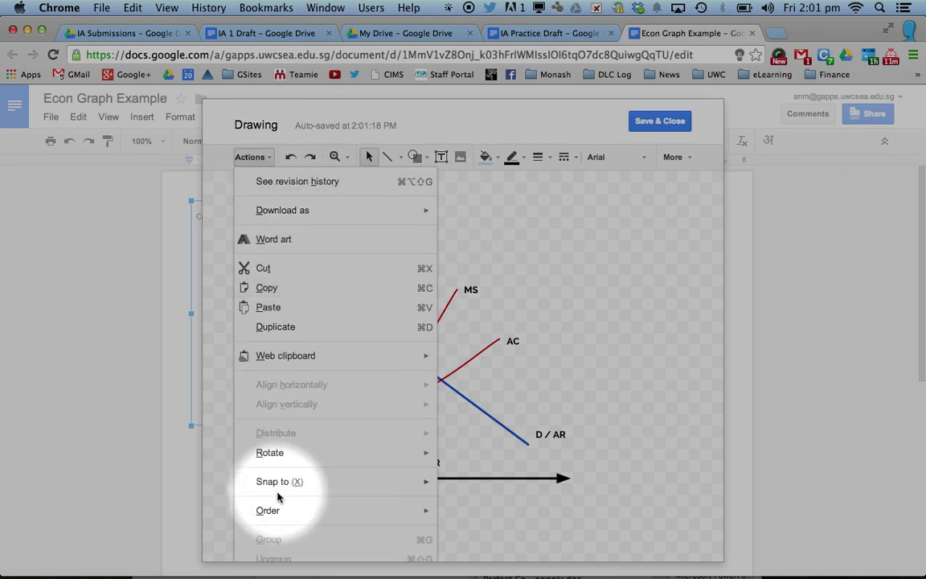
pyautogui.moveTo(278, 516)
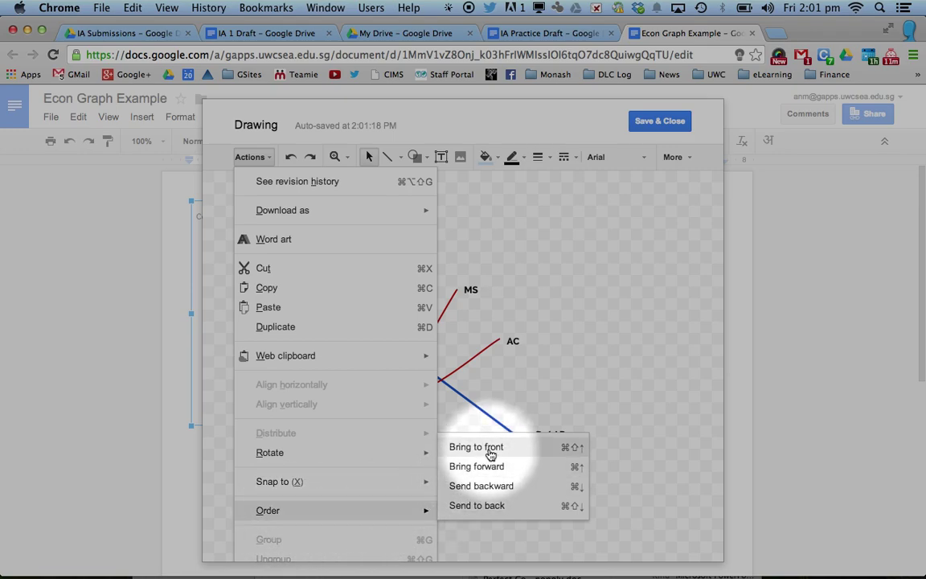
pyautogui.click(494, 505)
pyautogui.click(622, 382)
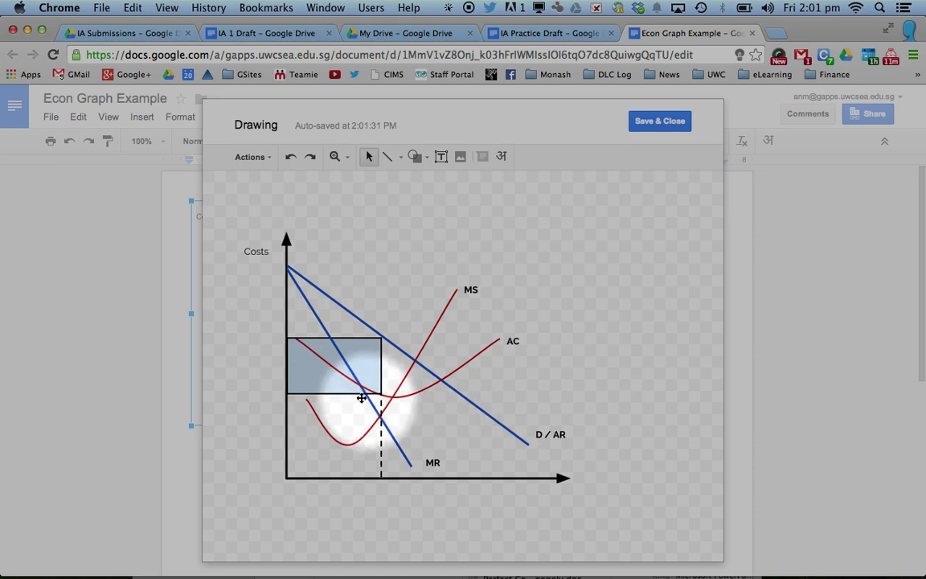
# Select the rectangle between the dashed lines and give it a light yellow fill.
pyautogui.click(362, 361)
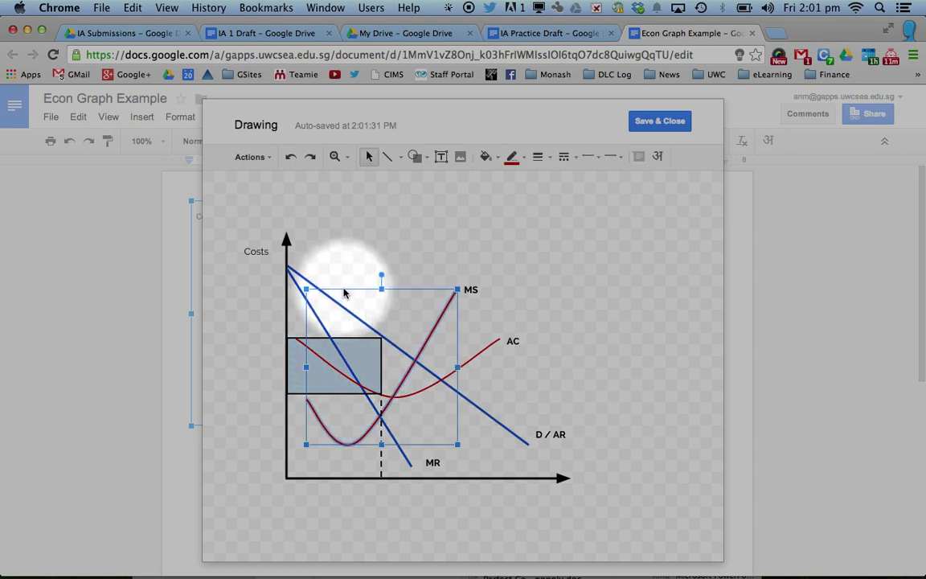
pyautogui.click(369, 156)
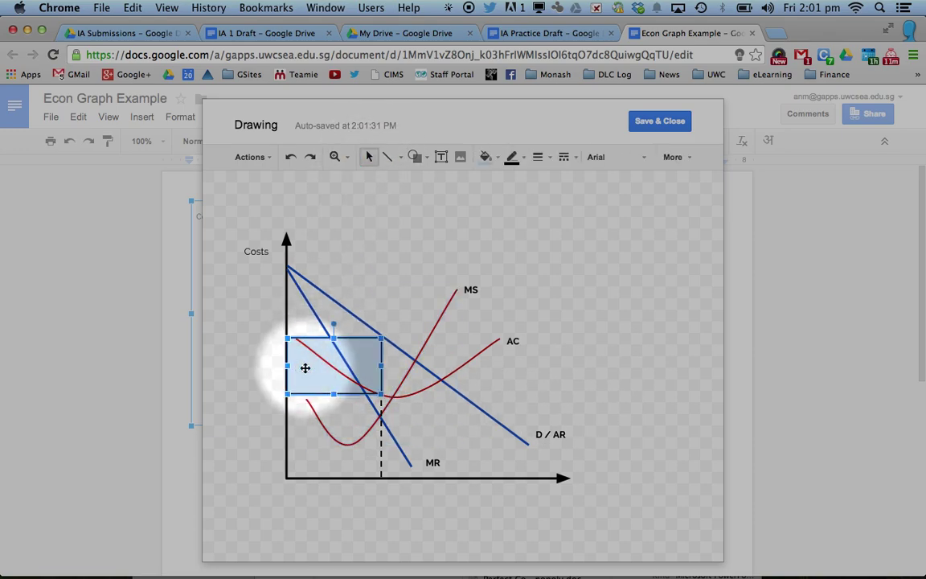
pyautogui.click(487, 161)
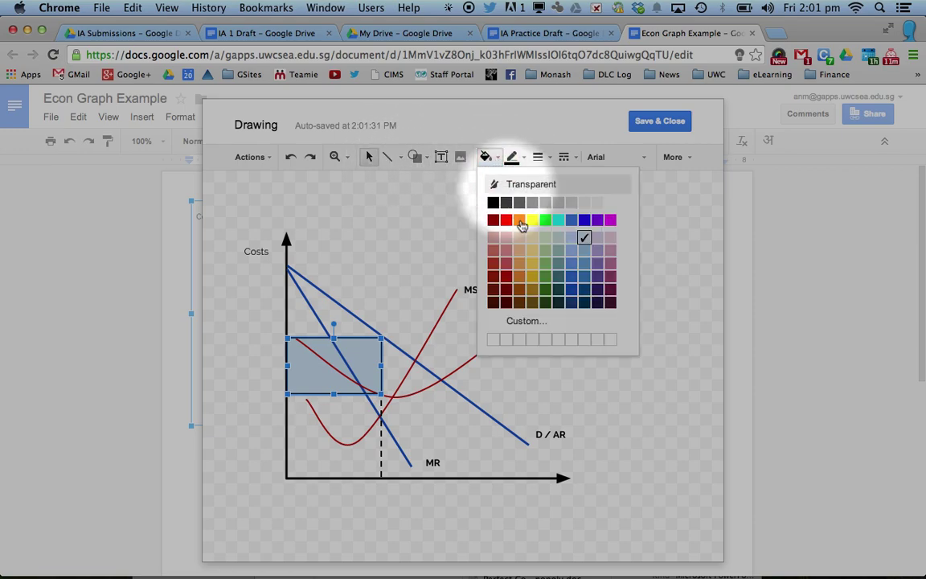
pyautogui.click(531, 239)
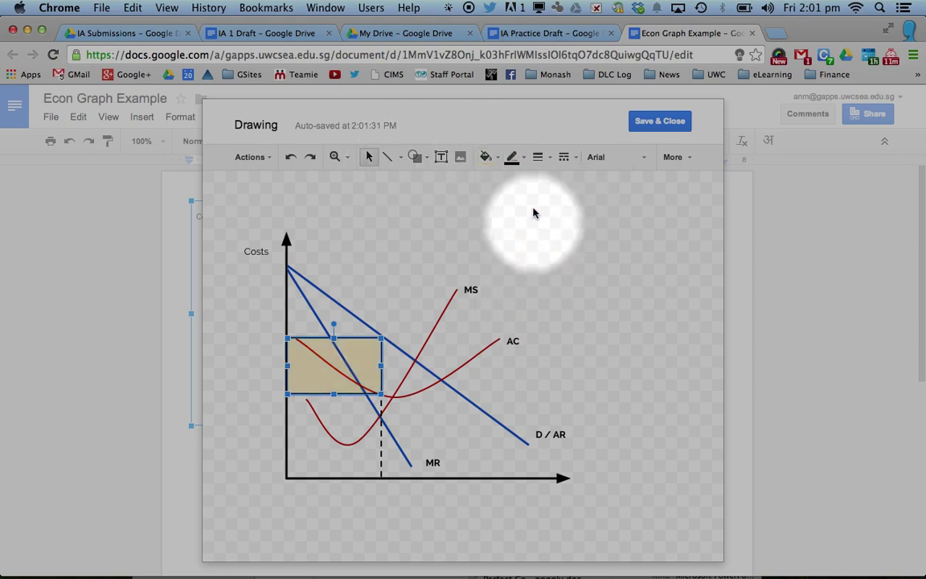
# Make the rectangle's outline transparent, and save and close the drawing into the document.
pyautogui.click(524, 160)
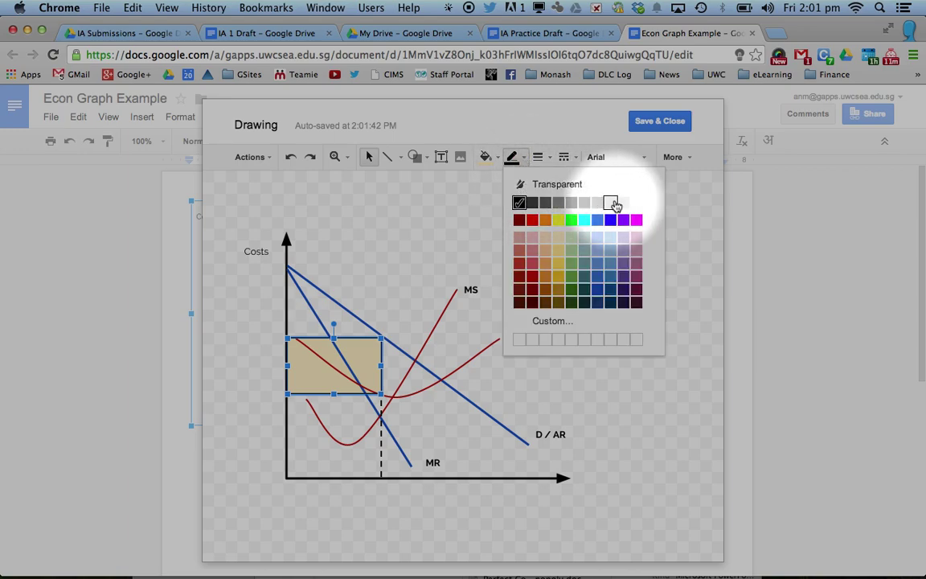
pyautogui.click(542, 187)
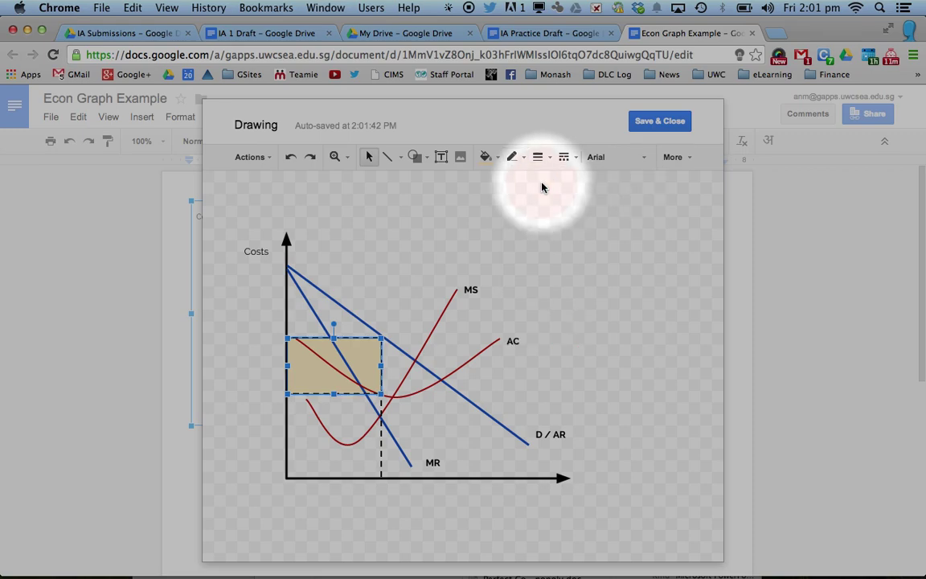
pyautogui.click(443, 205)
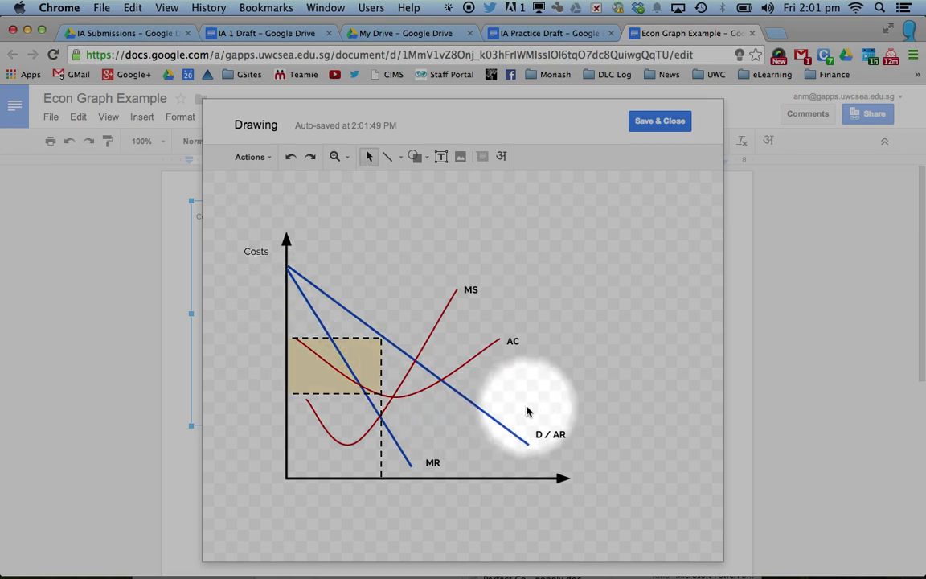
pyautogui.click(660, 121)
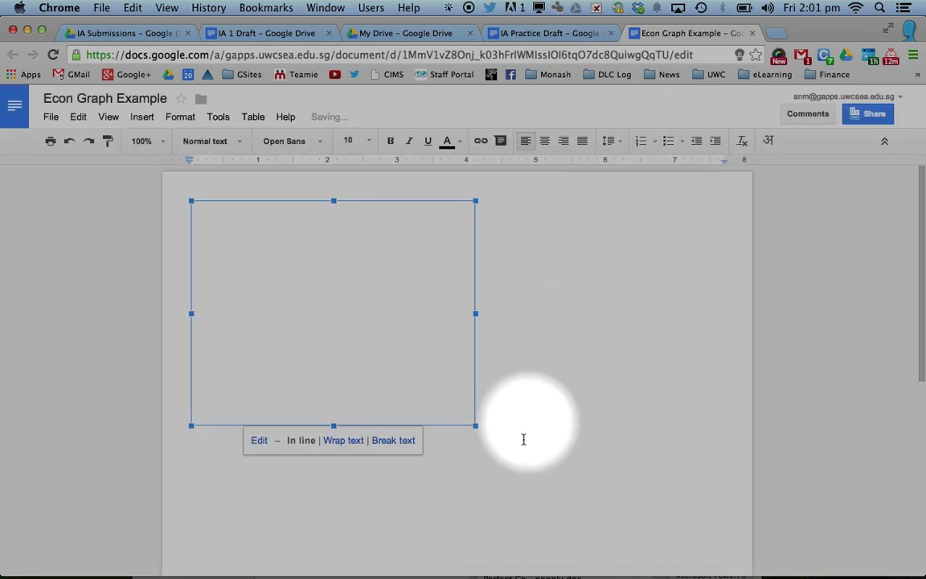
pyautogui.click(549, 477)
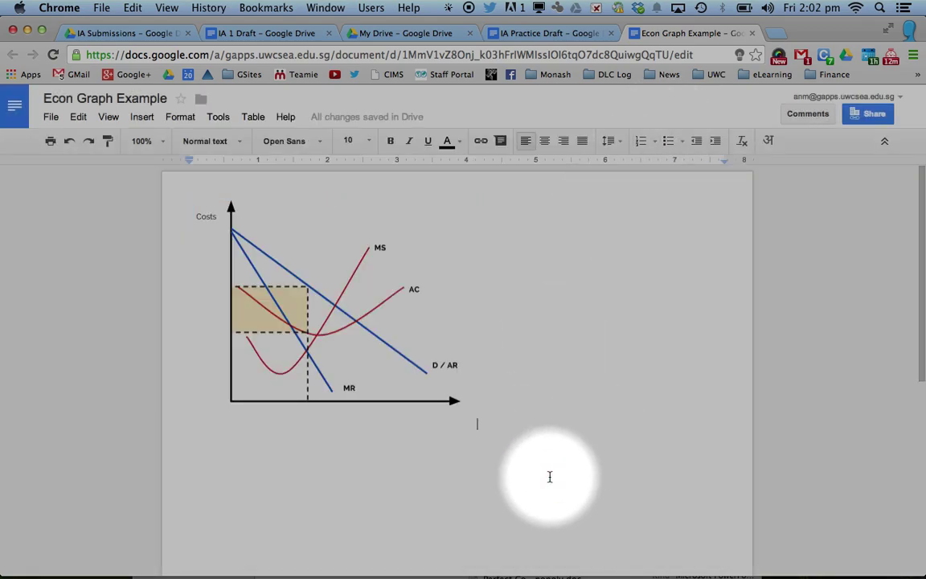
# Switch to the IA Practice Draft document and examine its alcohol price graph, opening and closing its drawing without edits.
pyautogui.click(543, 37)
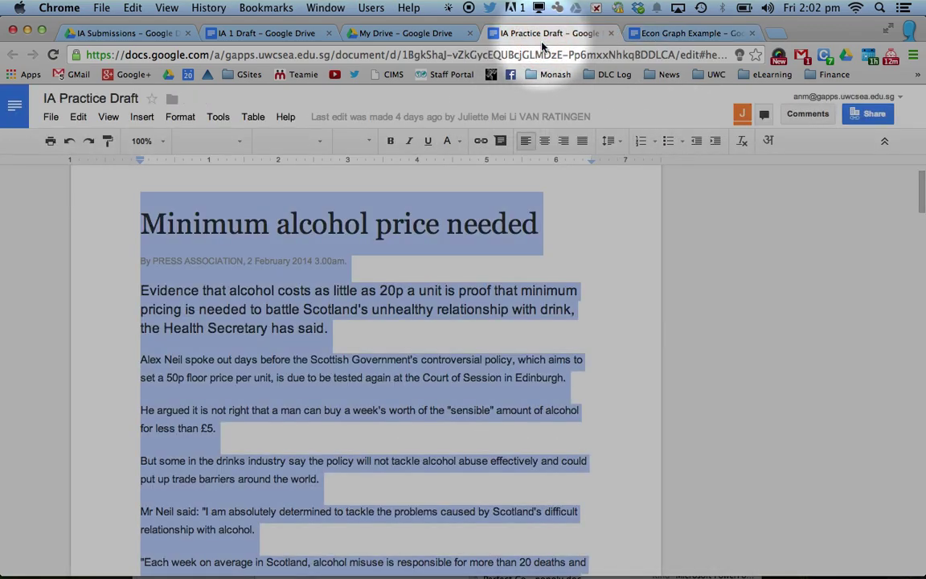
pyautogui.scroll(-20, 620, 383)
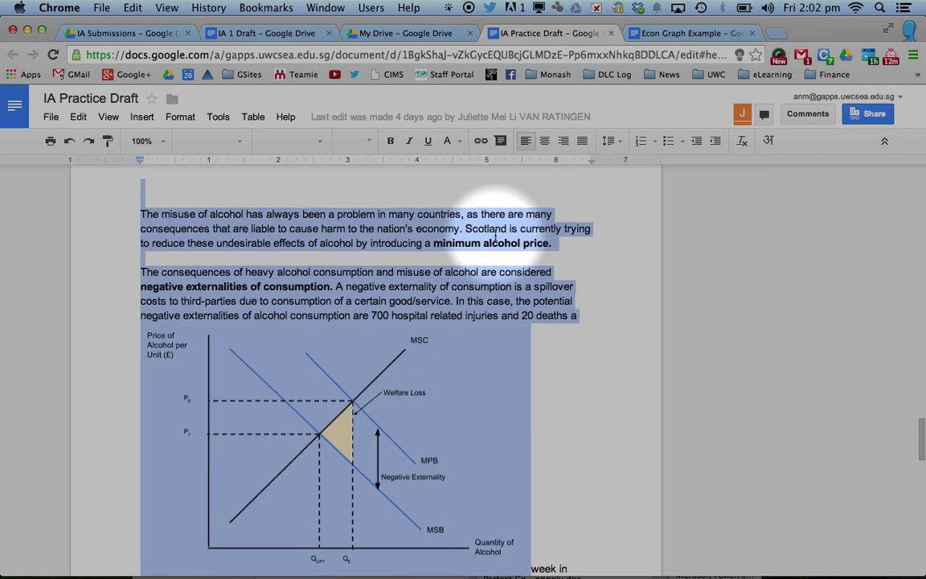
pyautogui.scroll(-10, 496, 235)
pyautogui.scroll(3, 525, 238)
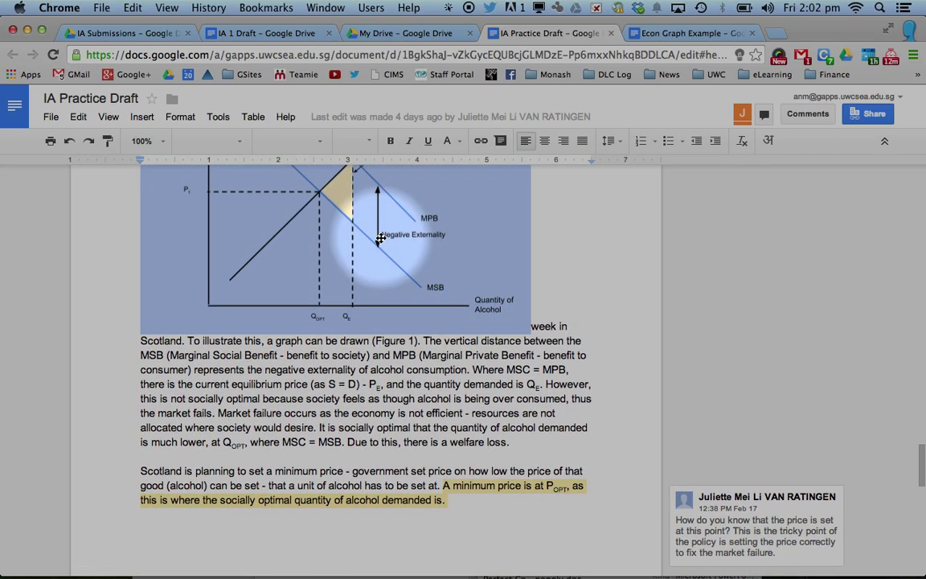
pyautogui.doubleClick(380, 239)
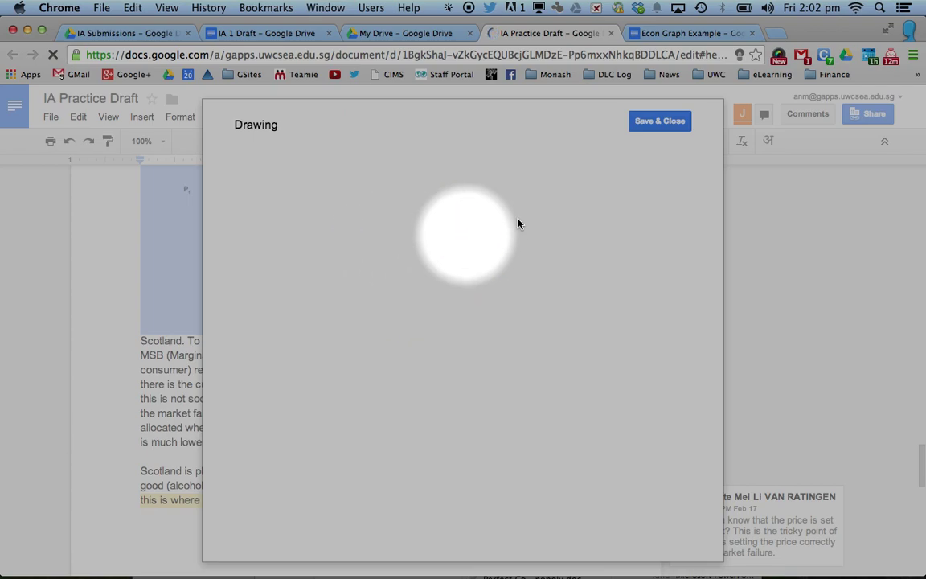
pyautogui.click(661, 120)
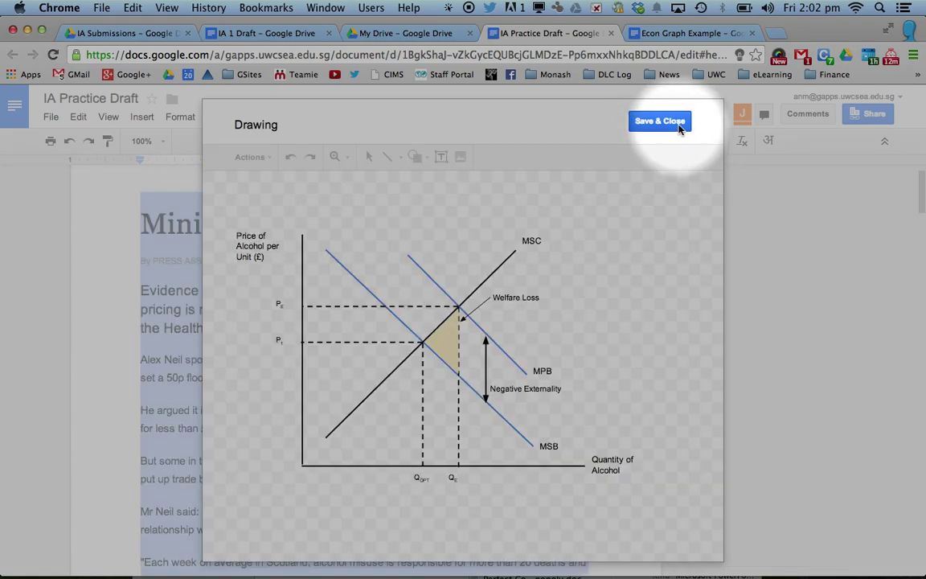
pyautogui.click(679, 125)
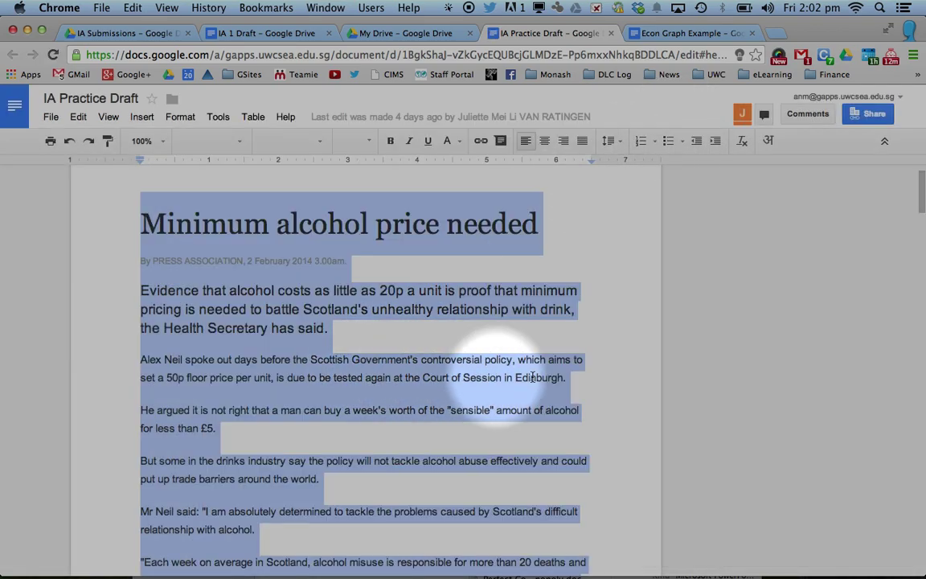
pyautogui.scroll(-5, 422, 354)
pyautogui.scroll(-10, 422, 354)
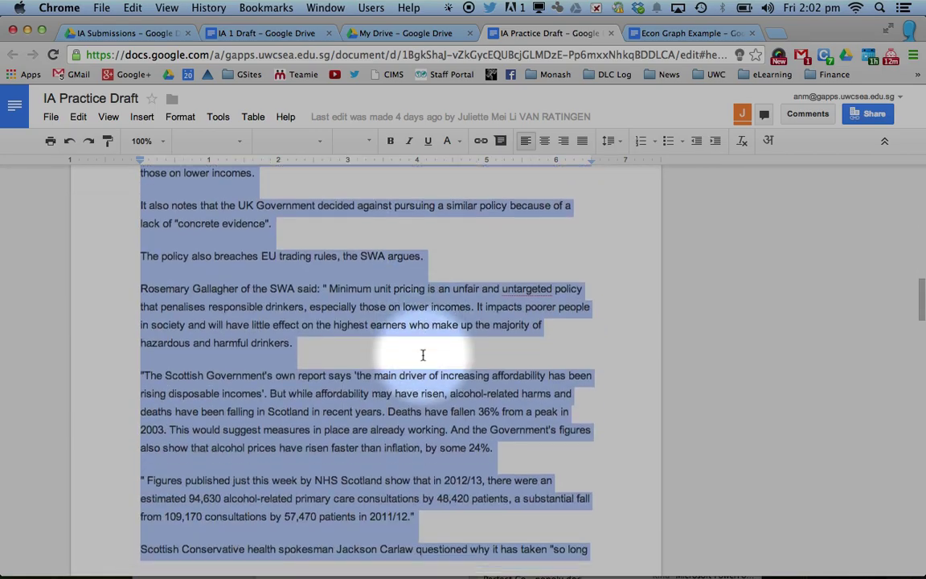
pyautogui.scroll(3, 424, 355)
# Return to the Econ Graph Example document, set the graph to wrap text, and move it down toward the page's middle.
pyautogui.click(667, 33)
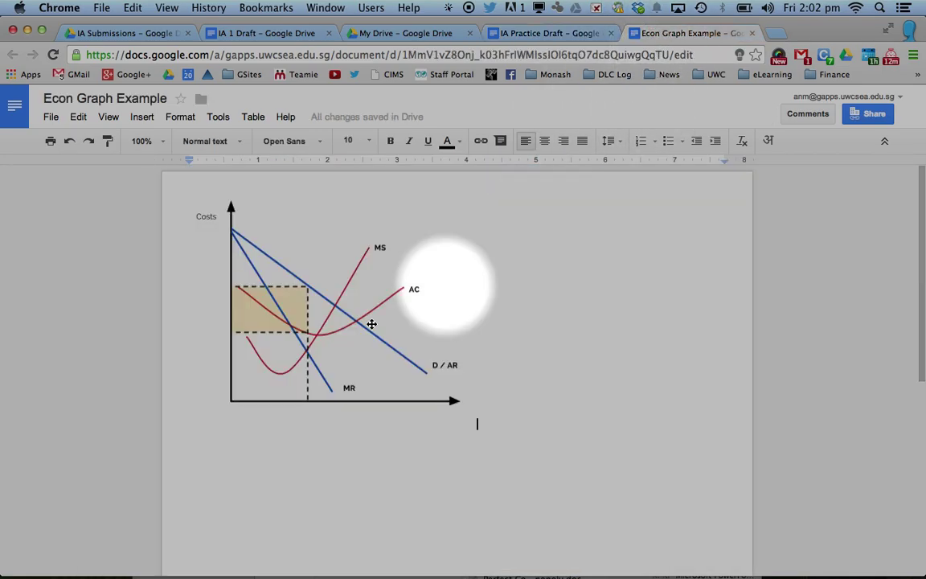
pyautogui.click(409, 351)
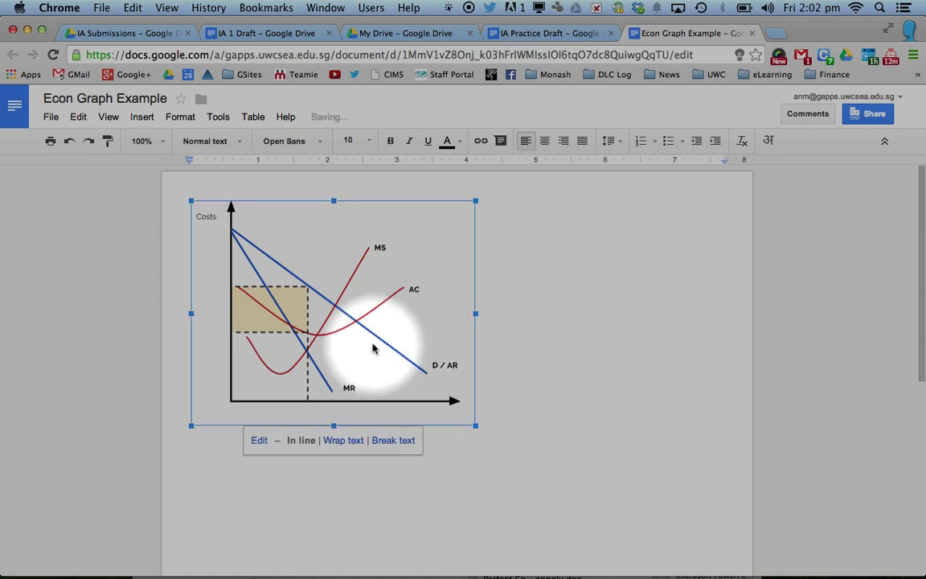
pyautogui.click(546, 378)
pyautogui.click(324, 291)
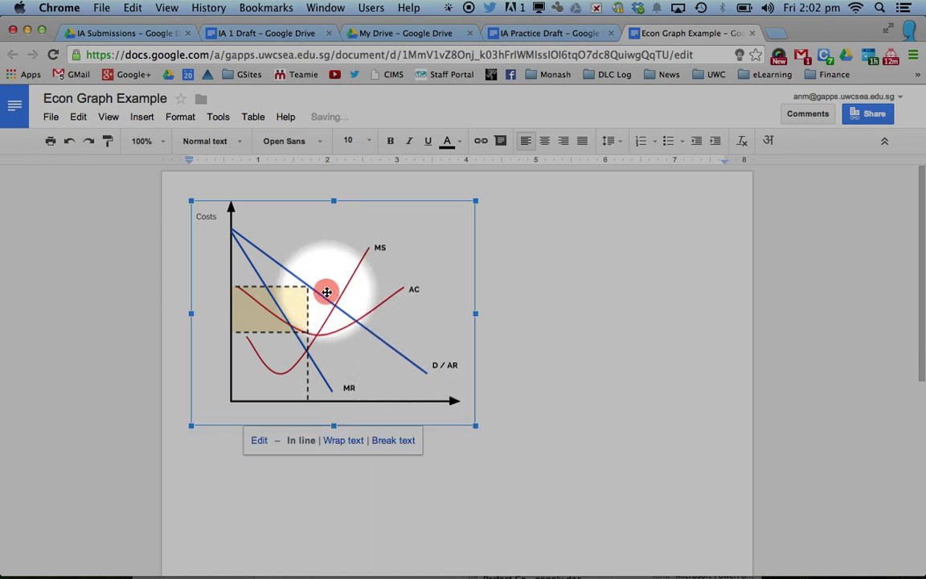
pyautogui.click(337, 443)
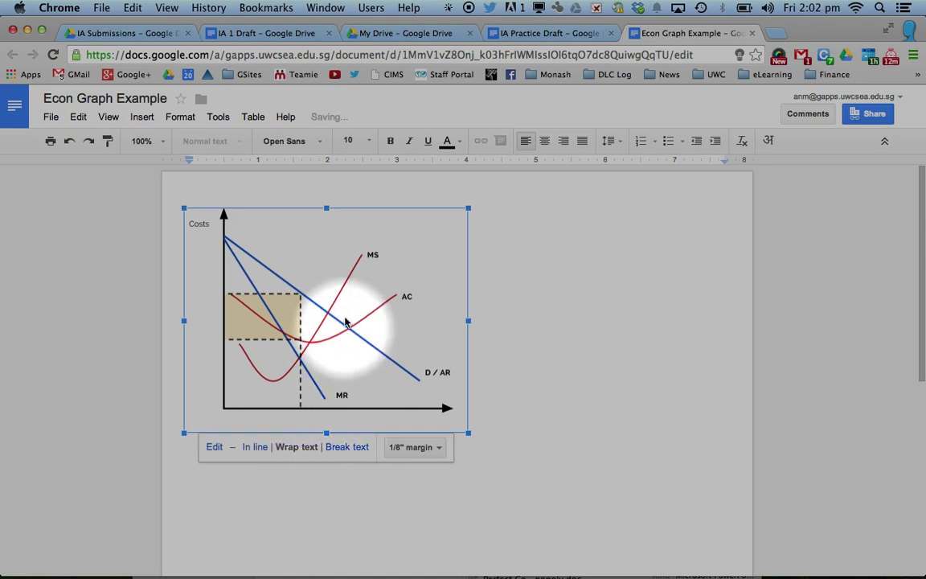
pyautogui.moveTo(347, 323); pyautogui.dragTo(410, 419)
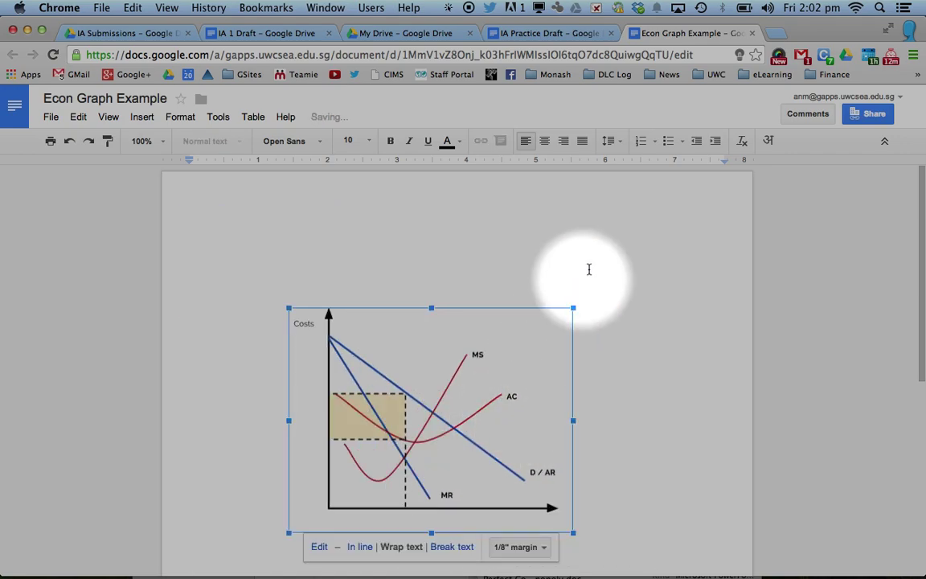
# Enlarge the graph proportionally to about 5.6 inches wide and move it slightly left to centre it on the page.
pyautogui.click(597, 250)
pyautogui.click(511, 378)
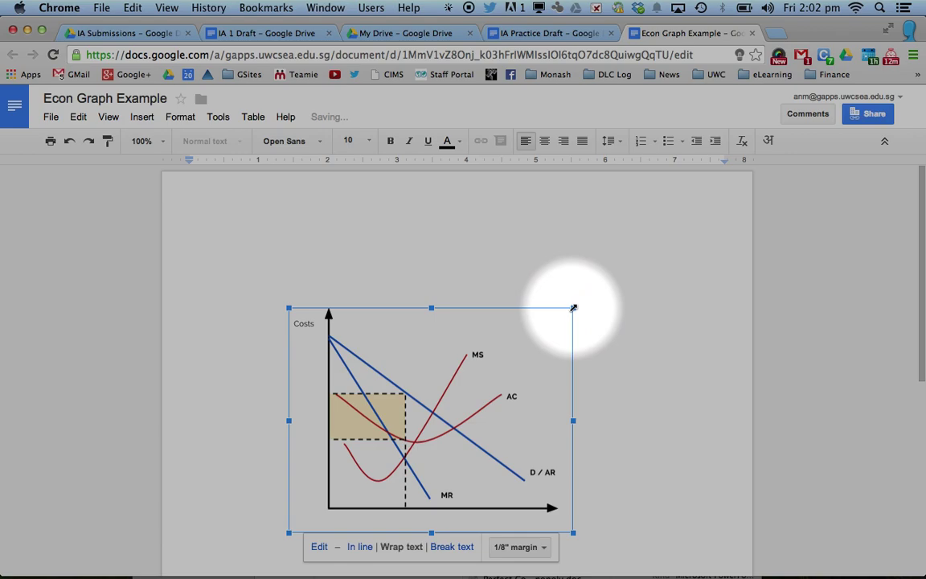
pyautogui.moveTo(573, 309); pyautogui.dragTo(678, 225)
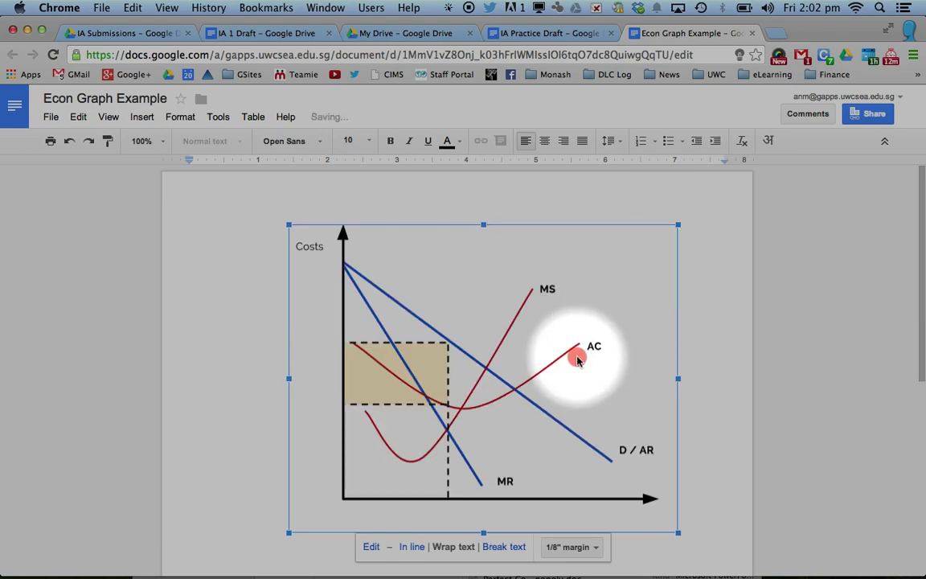
pyautogui.moveTo(577, 361); pyautogui.dragTo(533, 364)
pyautogui.click(723, 372)
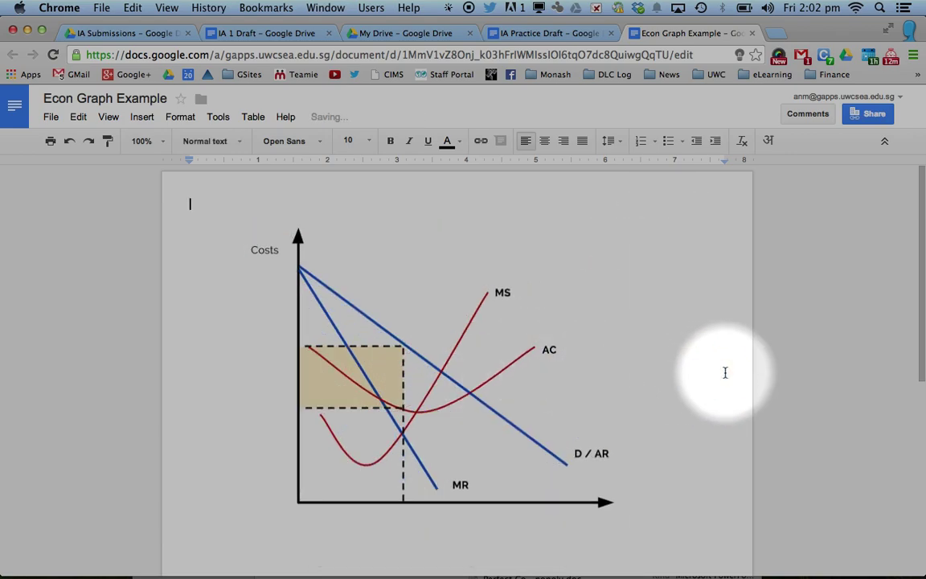